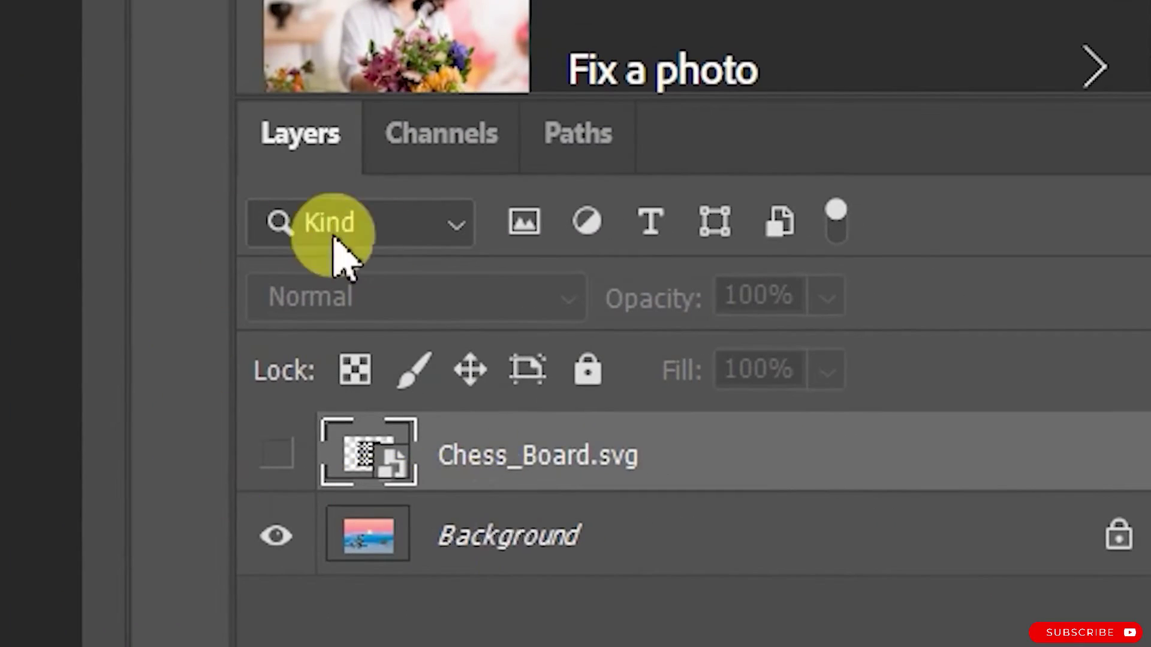
{"action": "left_click", "coordinate": [282, 459]}
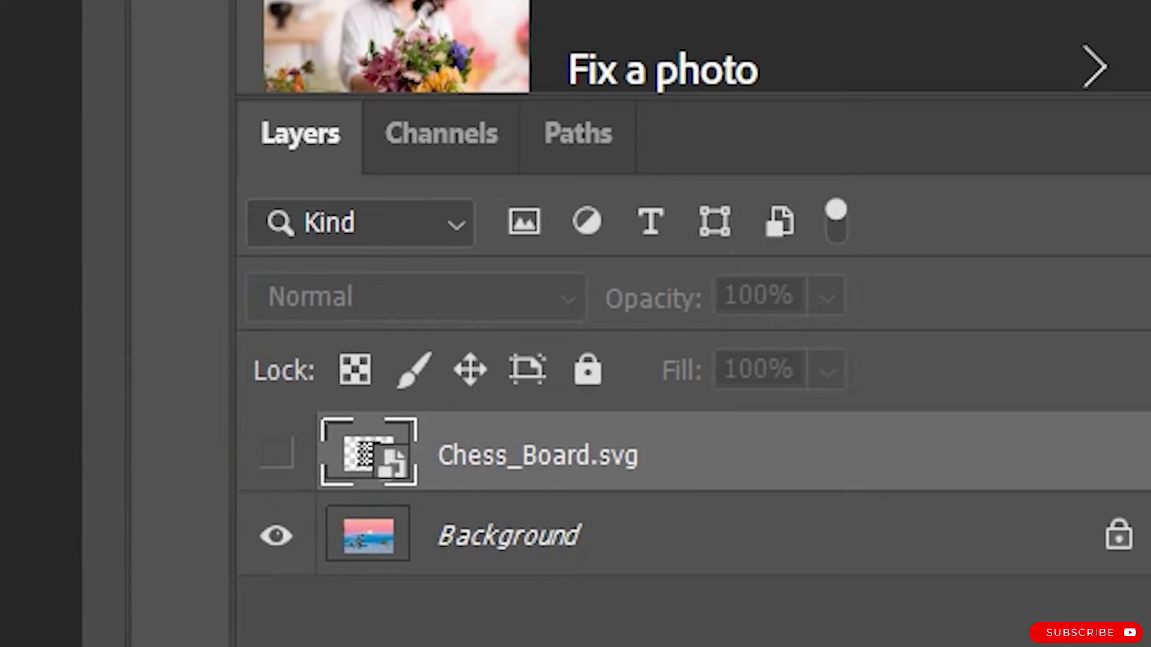
{"action": "left_click", "coordinate": [426, 445]}
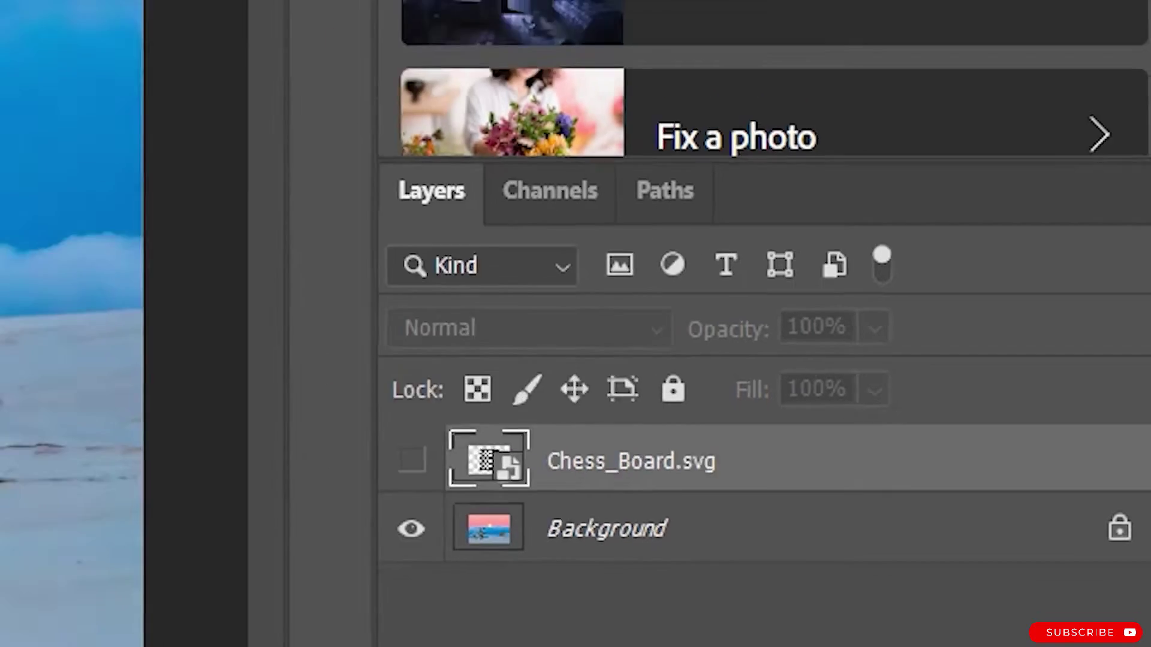
{"action": "left_click", "coordinate": [723, 553]}
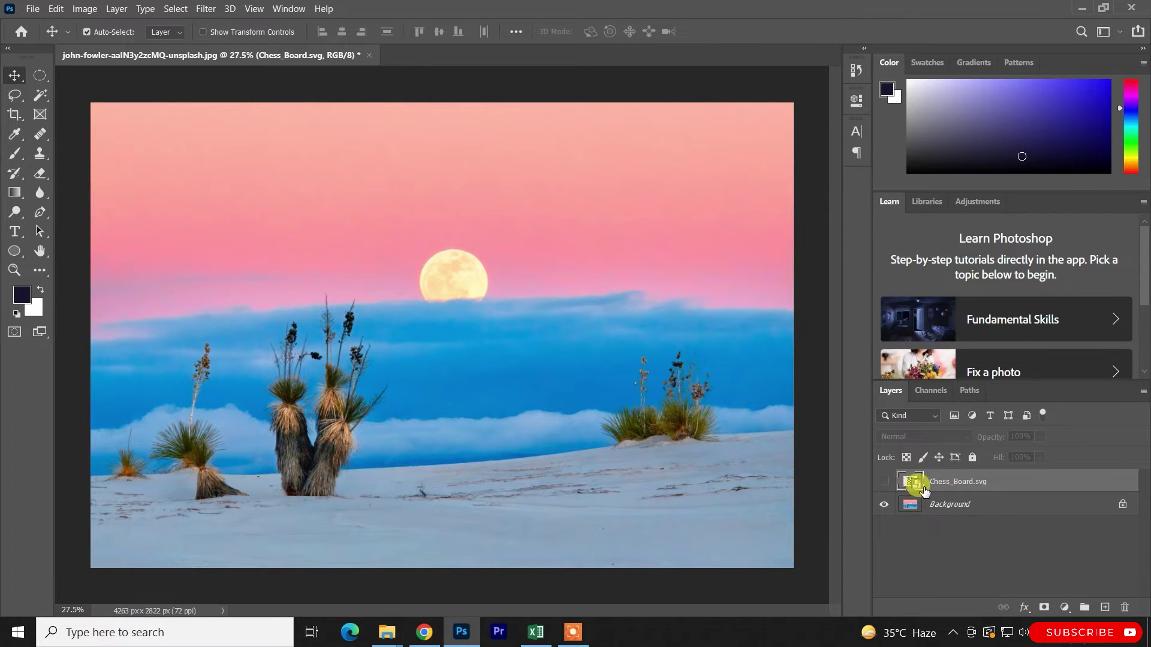
Unlock the Background layer and undo the unlocking
{"action": "left_click", "coordinate": [943, 505]}
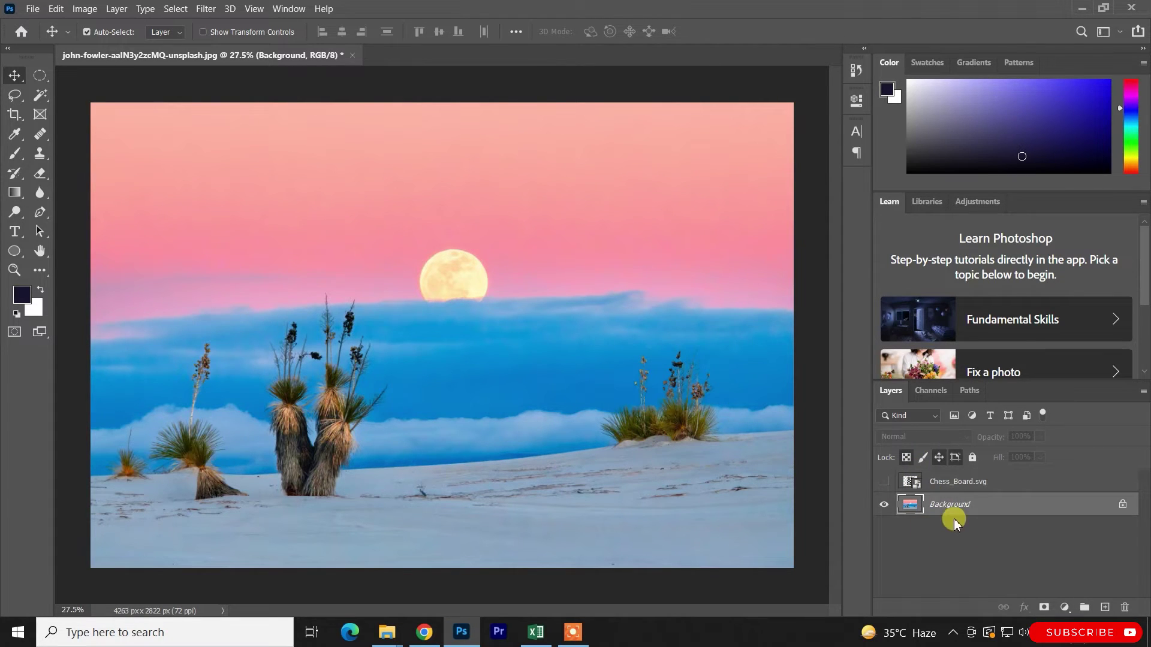
{"action": "left_click", "coordinate": [1120, 505]}
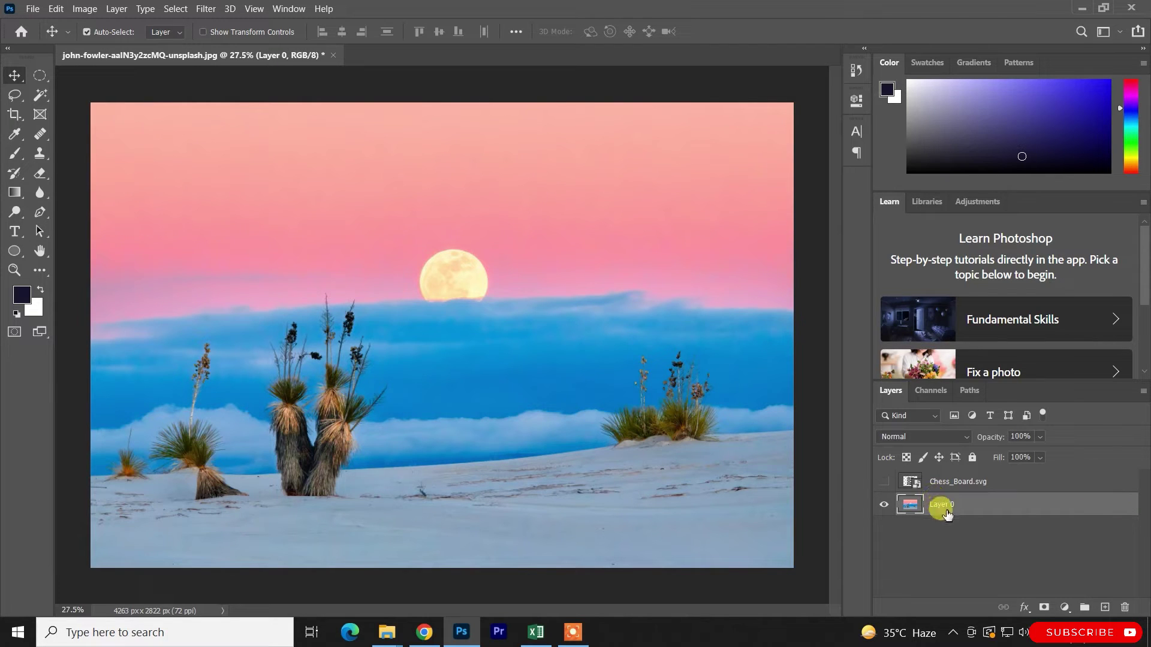
{"action": "key", "text": "ctrl+z"}
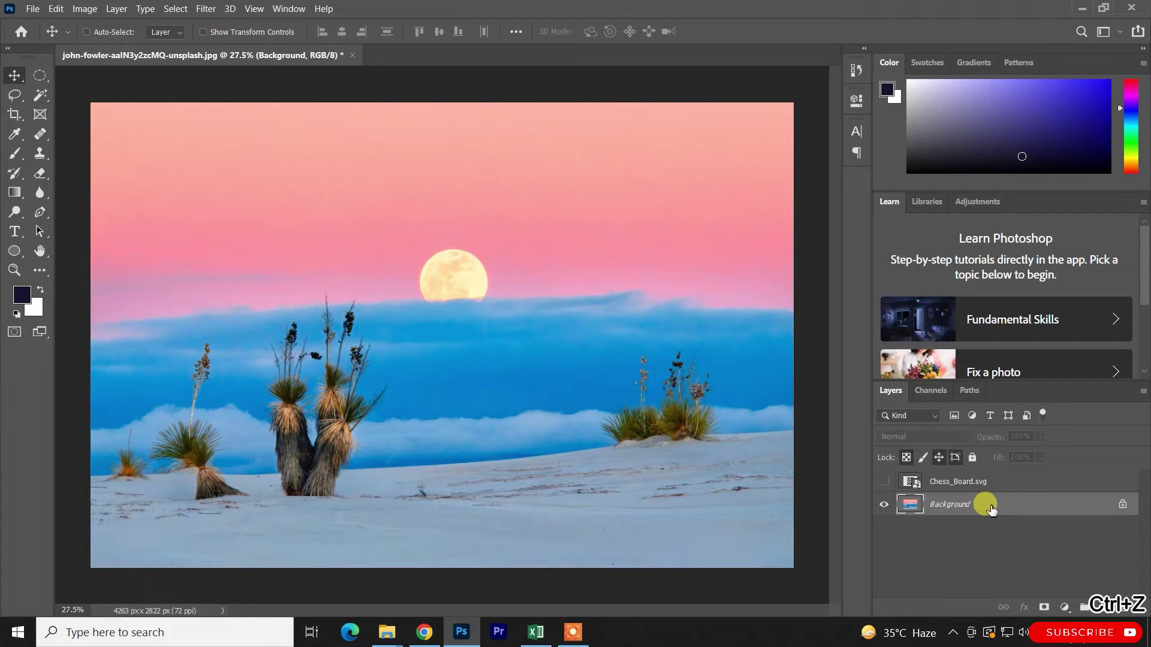
Duplicate the Background layer, scale the copy down to less than half size, and place it over the upper middle of the photo
{"action": "key", "text": "ctrl+j"}
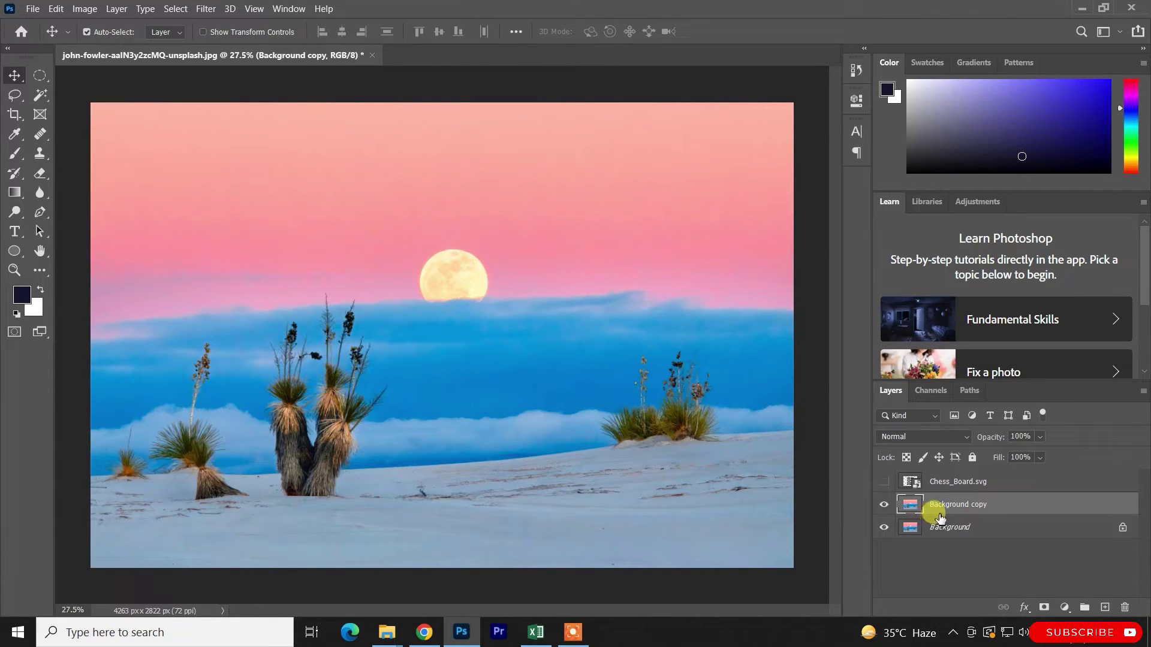
{"action": "key", "text": "ctrl+t"}
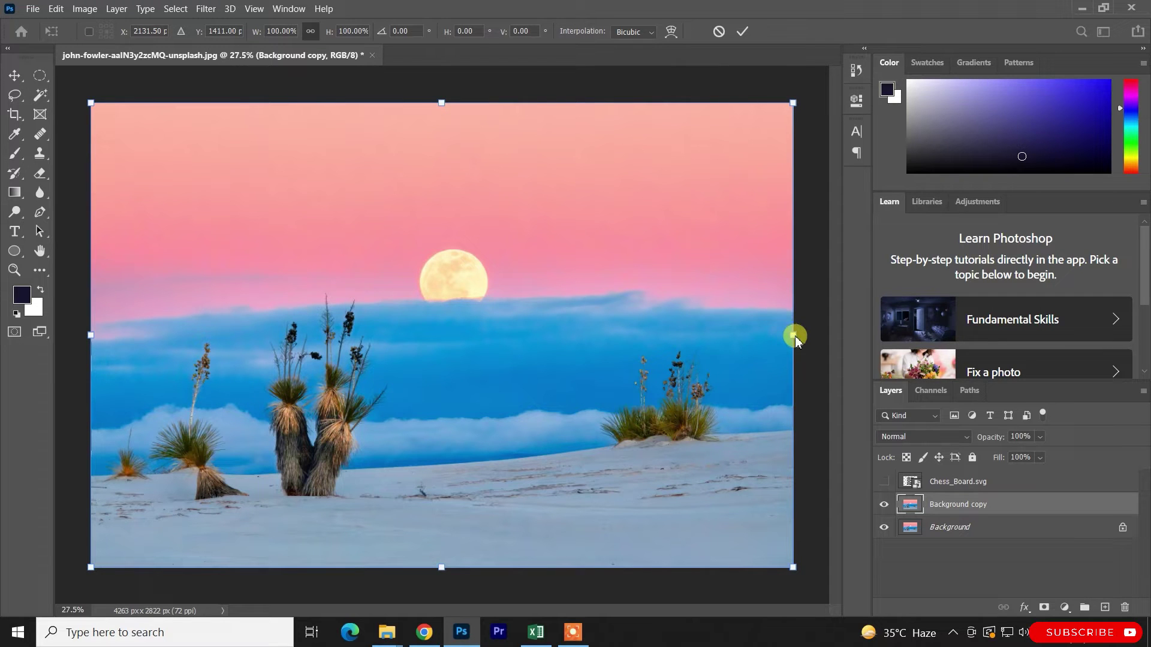
{"action": "left_click_drag", "start_coordinate": [794, 335], "coordinate": [594, 334]}
{"action": "left_click_drag", "start_coordinate": [524, 360], "coordinate": [538, 288]}
{"action": "left_click", "coordinate": [742, 31]}
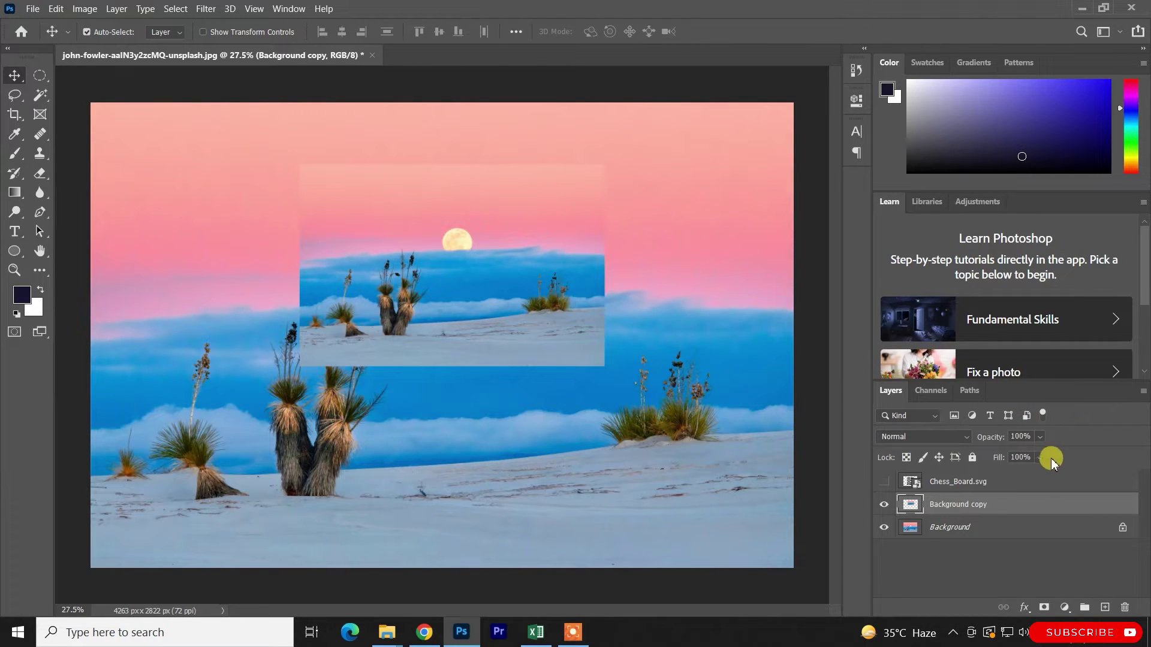
Preview blend modes such as Soft Light and Linear Burn on the reduced Background copy layer
{"action": "left_click", "coordinate": [976, 530]}
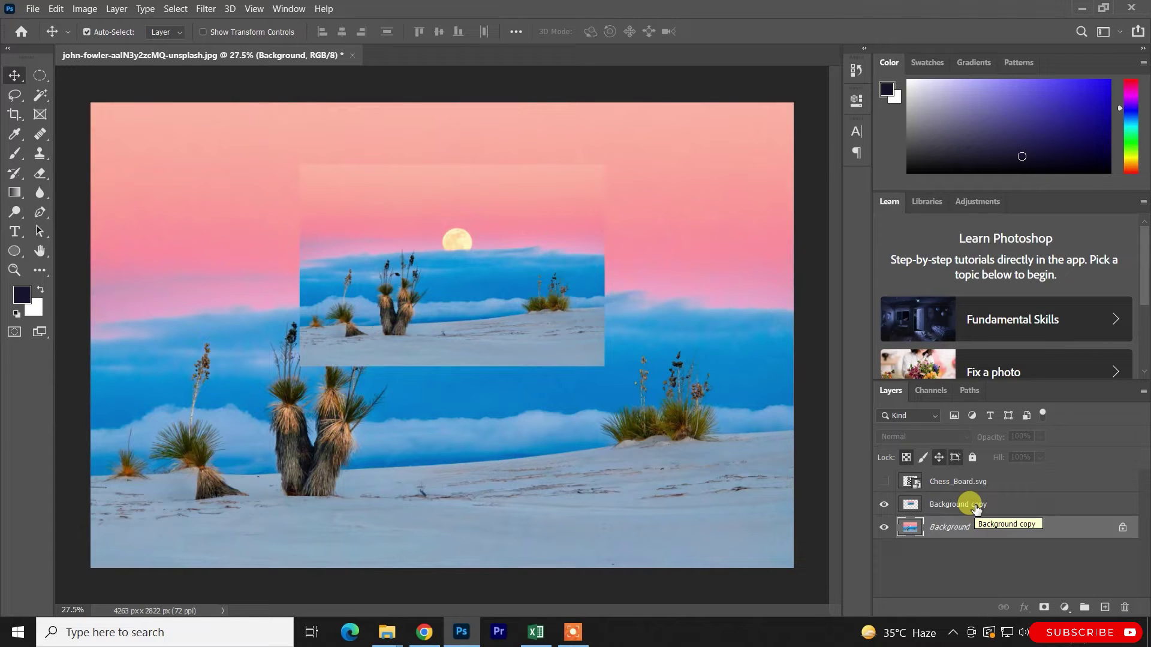
{"action": "left_click", "coordinate": [974, 509]}
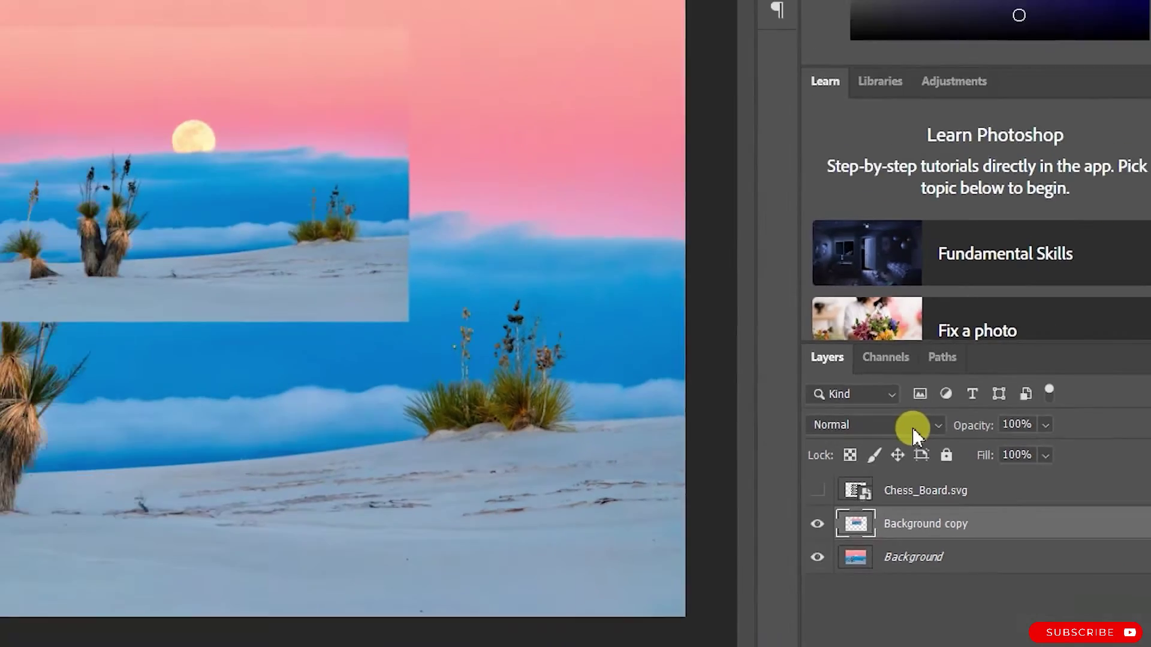
{"action": "left_click", "coordinate": [839, 408]}
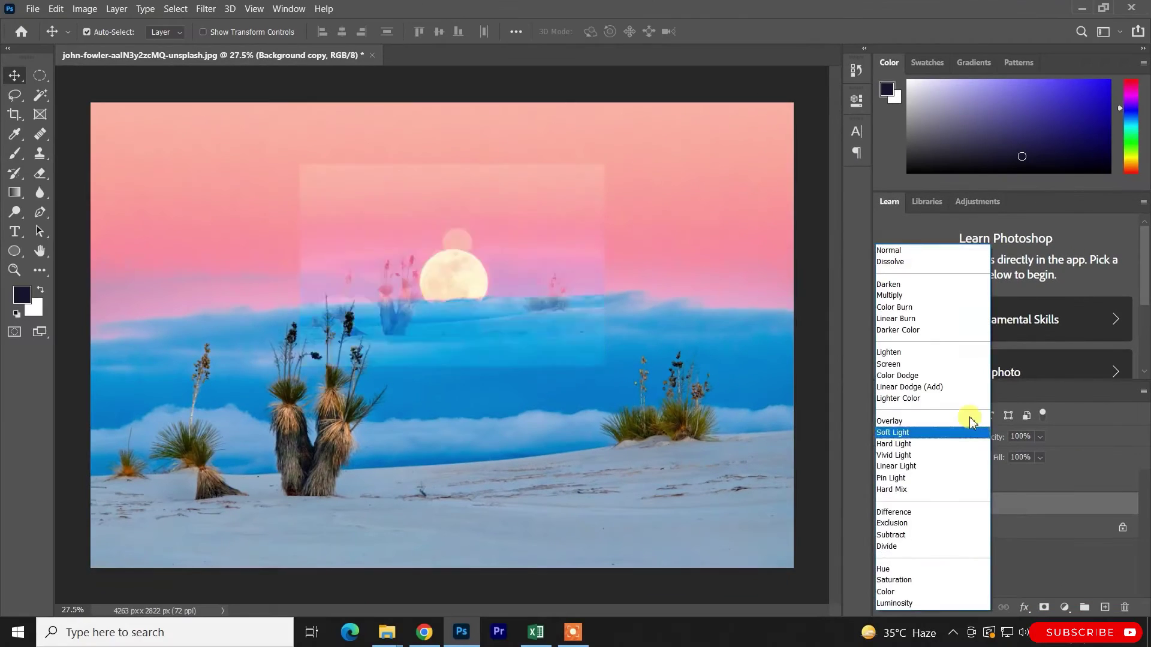
{"action": "left_click", "coordinate": [971, 428]}
{"action": "left_click", "coordinate": [958, 431]}
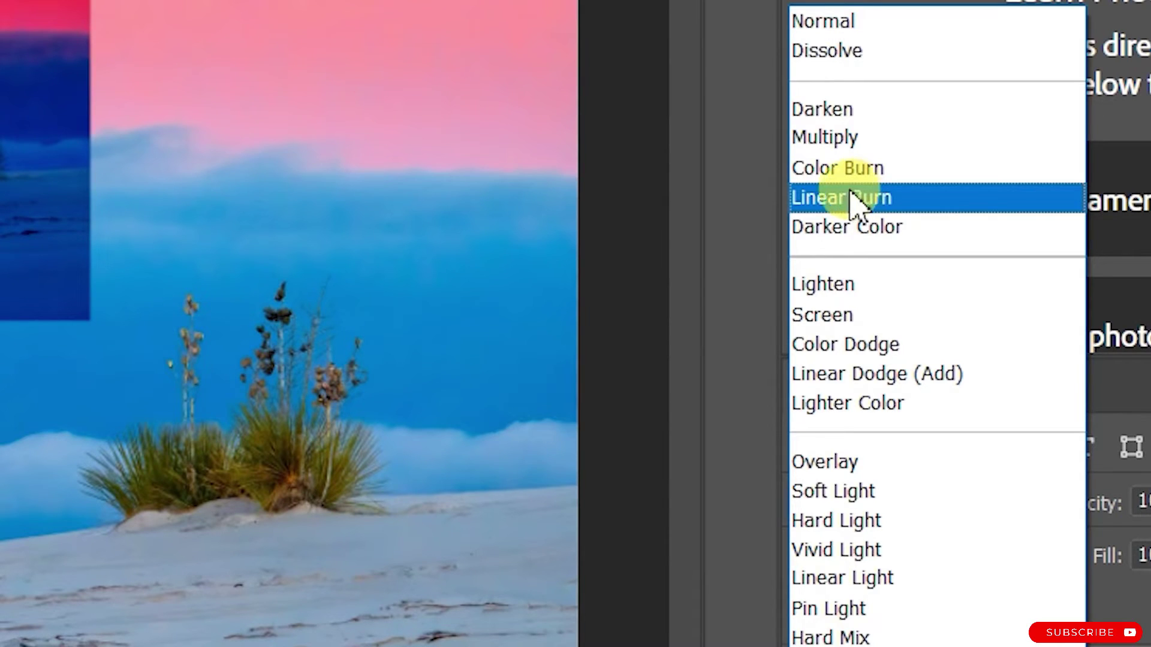
{"action": "left_click", "coordinate": [647, 429]}
Delete the Background copy layer
{"action": "left_click", "coordinate": [978, 487]}
{"action": "left_click", "coordinate": [979, 507]}
{"action": "key", "text": "Delete"}
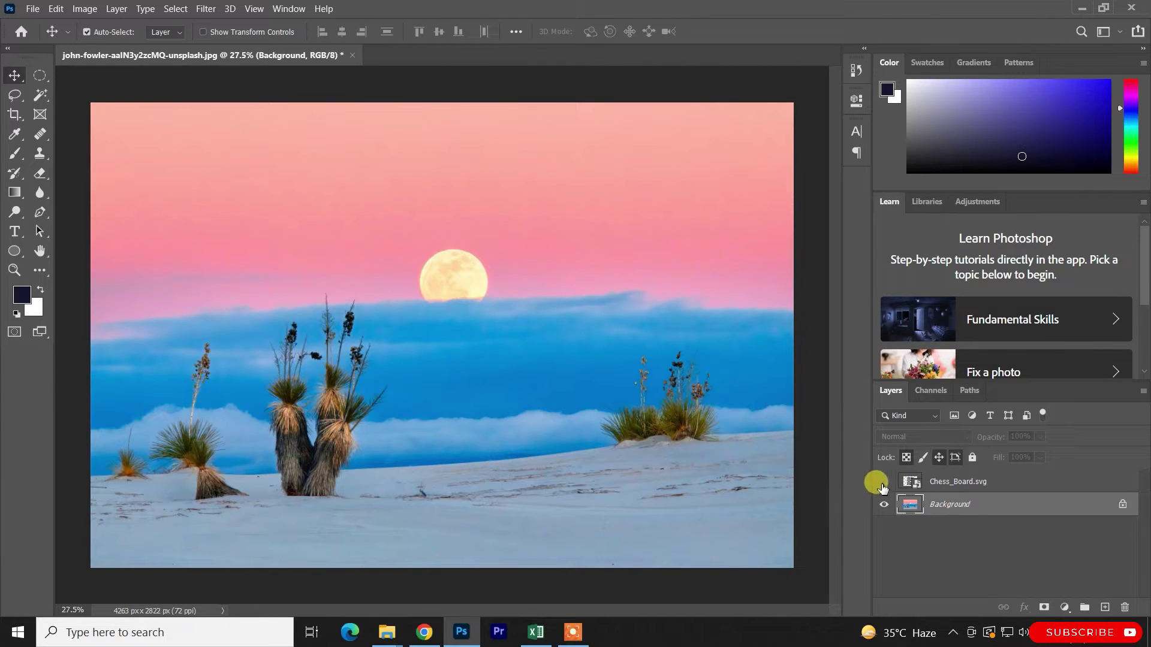
Show the Chess_Board.svg layer, scale the chessboard to about half size, and place it in the upper-left sky of the photo
{"action": "left_click", "coordinate": [883, 483]}
{"action": "left_click_drag", "start_coordinate": [411, 286], "coordinate": [408, 273]}
{"action": "key", "text": "ctrl+t"}
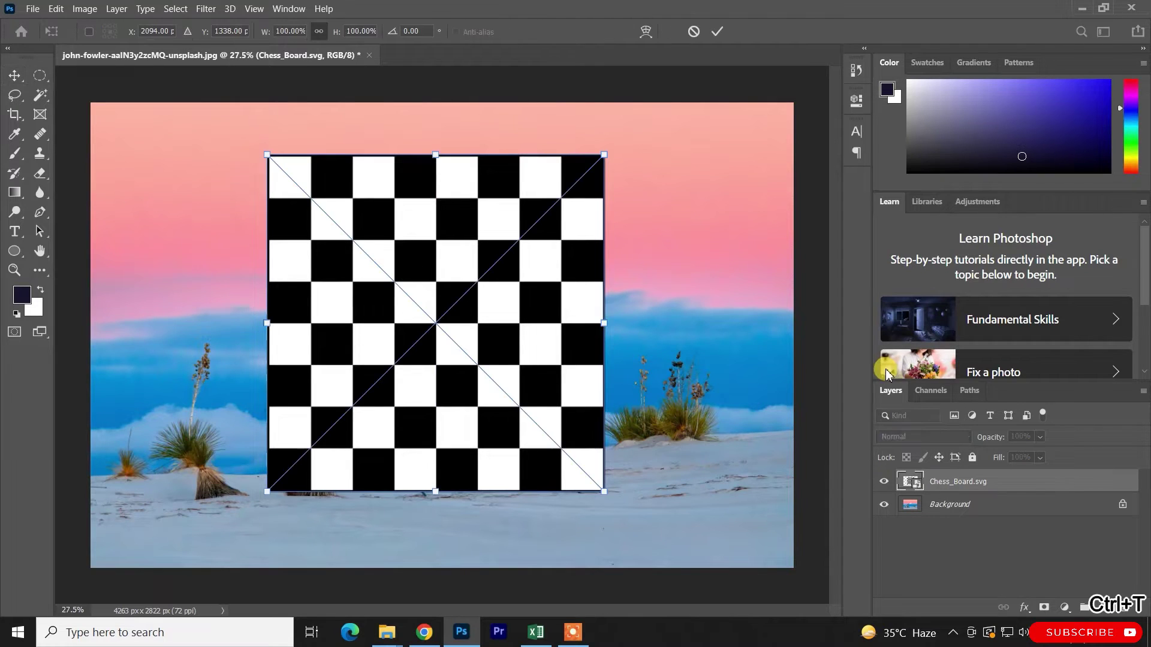
{"action": "left_click_drag", "start_coordinate": [603, 323], "coordinate": [203, 242]}
{"action": "left_click", "coordinate": [717, 31]}
{"action": "left_click_drag", "start_coordinate": [269, 278], "coordinate": [262, 275]}
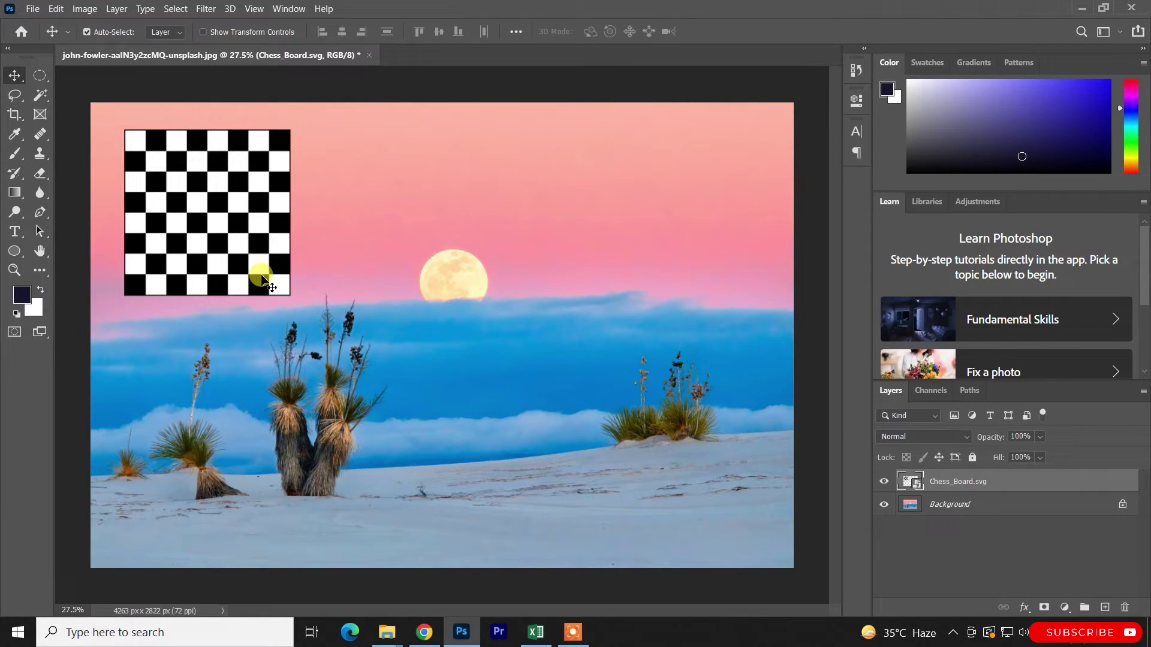
Preview the Darken, Lighten and Multiply blend modes on the Chess_Board.svg layer without applying them
{"action": "left_click", "coordinate": [897, 437]}
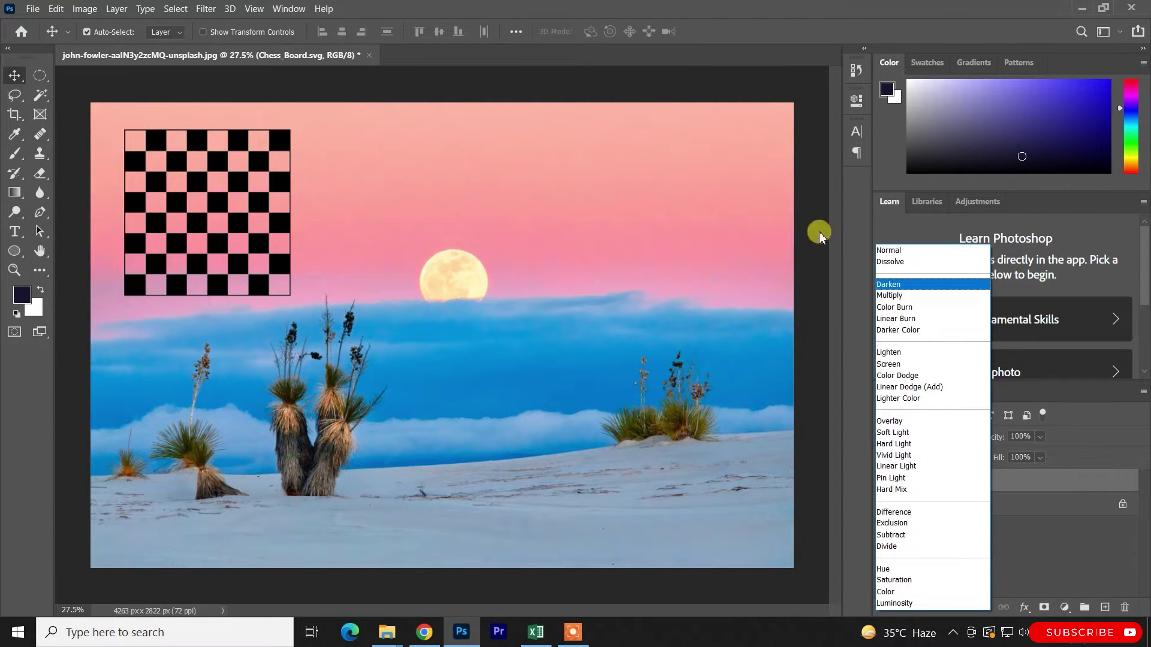
{"action": "key", "text": "Escape"}
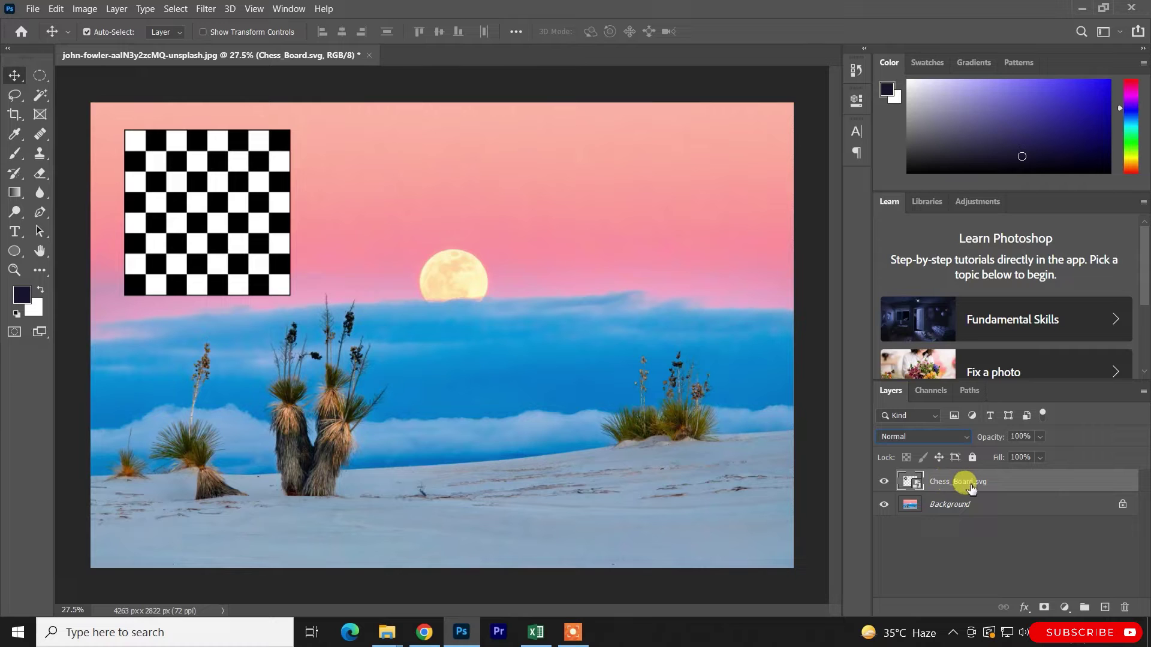
{"action": "left_click", "coordinate": [902, 437]}
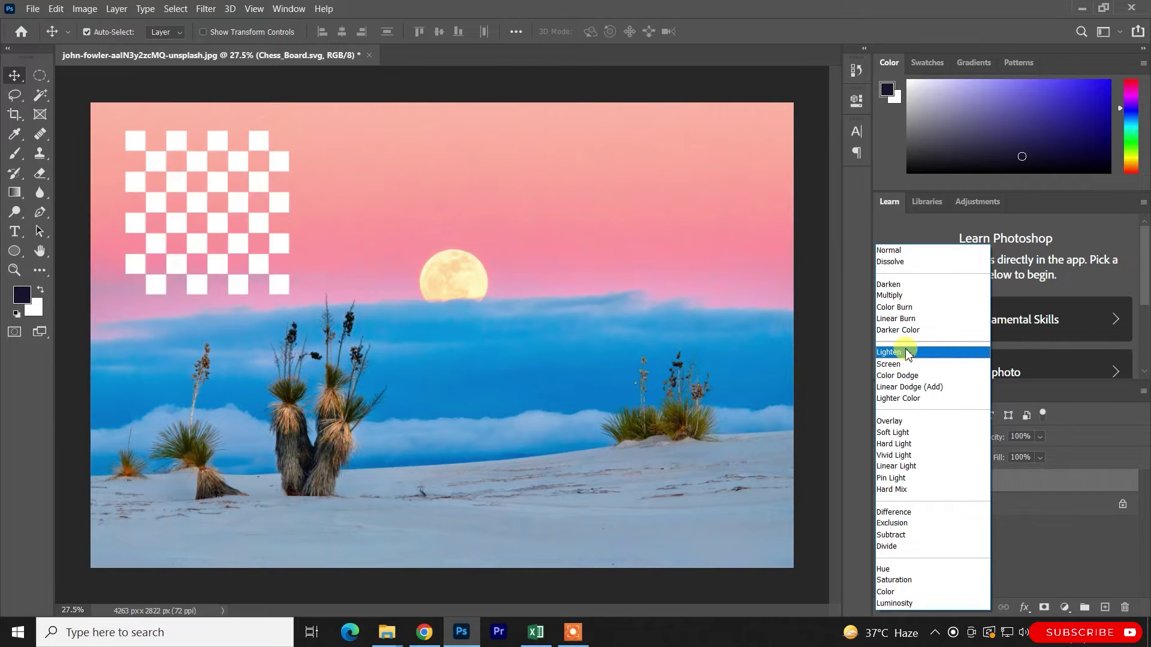
{"action": "left_click", "coordinate": [860, 335]}
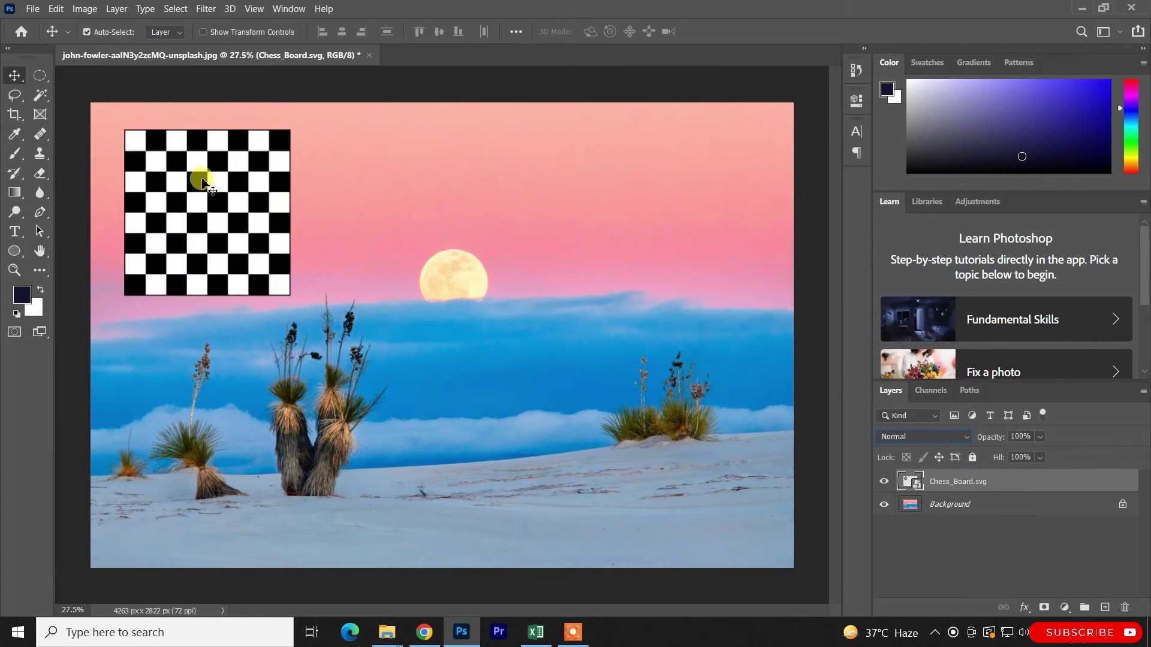
{"action": "left_click", "coordinate": [968, 437]}
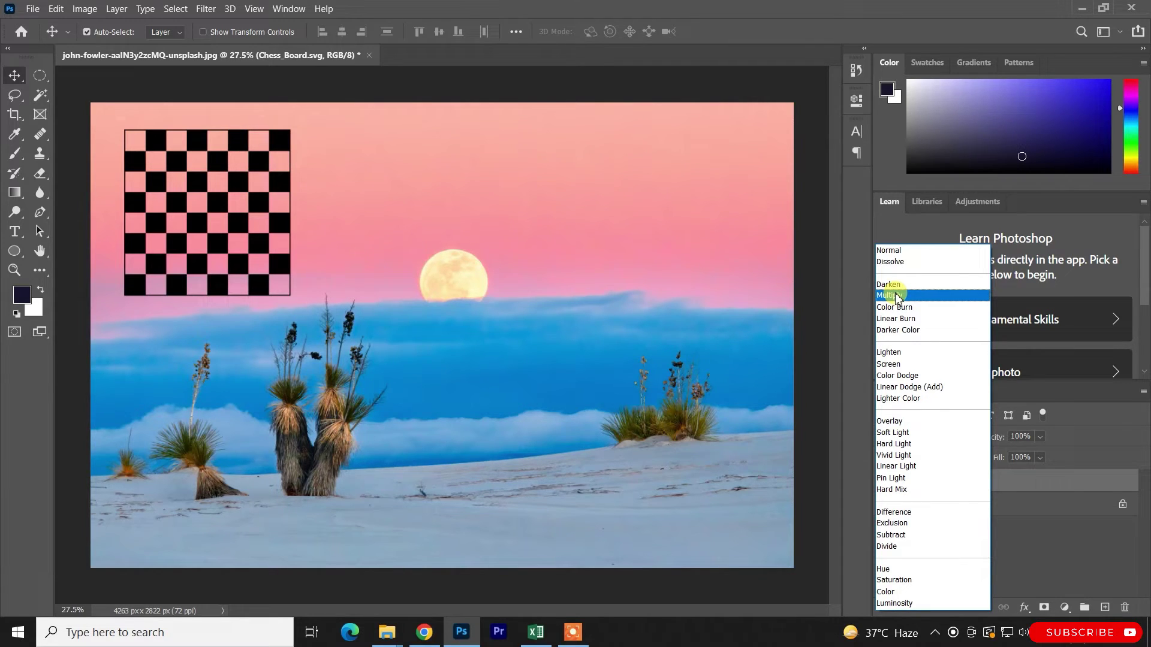
{"action": "left_click", "coordinate": [315, 255]}
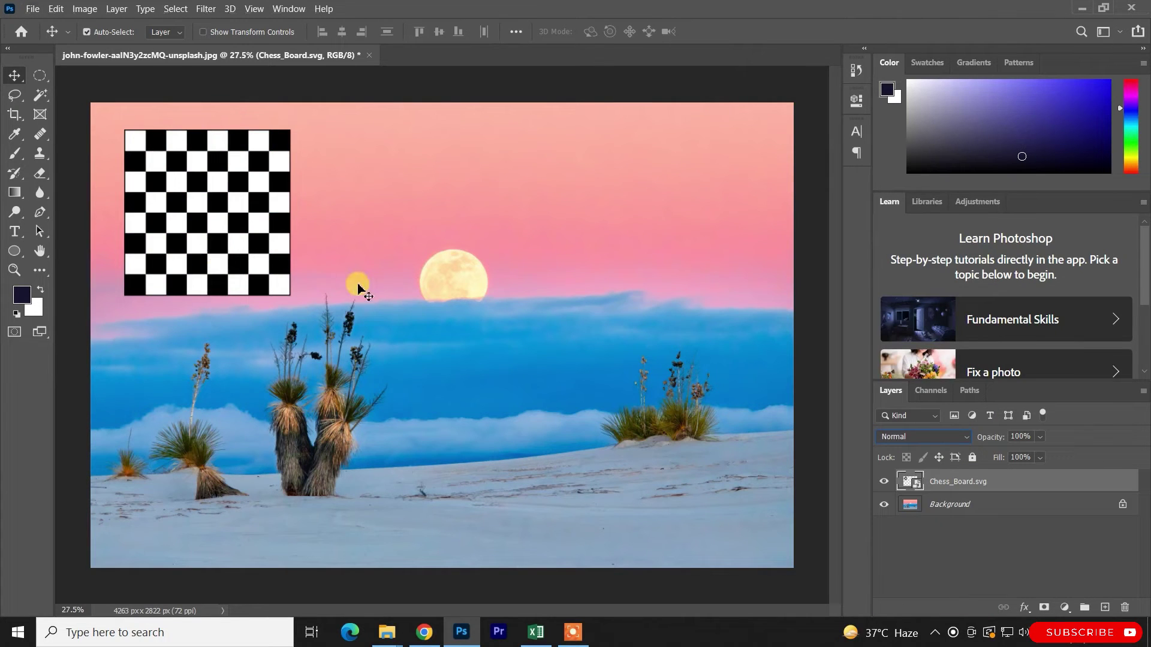
Set the Chess_Board.svg layer's blend mode to Multiply and preview Lighten on the enlarged view for comparison
{"action": "key", "text": "ctrl+plus"}
{"action": "key", "text": "ctrl+plus"}
{"action": "key", "text": "ctrl+plus"}
{"action": "key", "text": "shift+alt+m"}
{"action": "left_click_drag", "start_coordinate": [357, 279], "coordinate": [697, 524]}
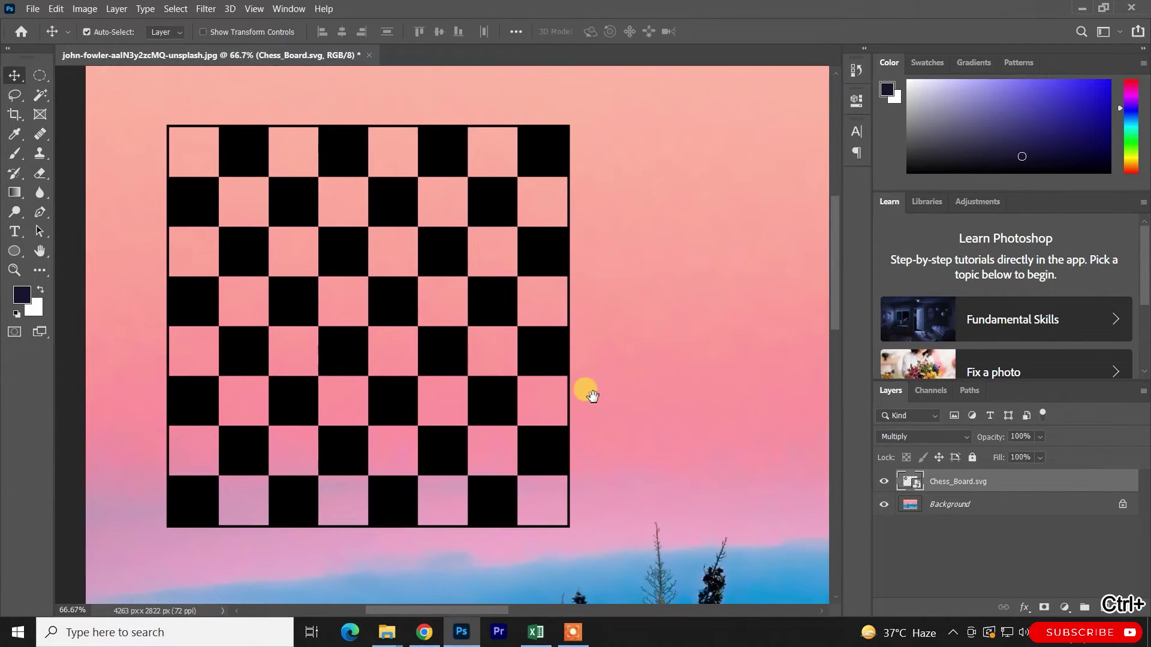
{"action": "left_click", "coordinate": [965, 440]}
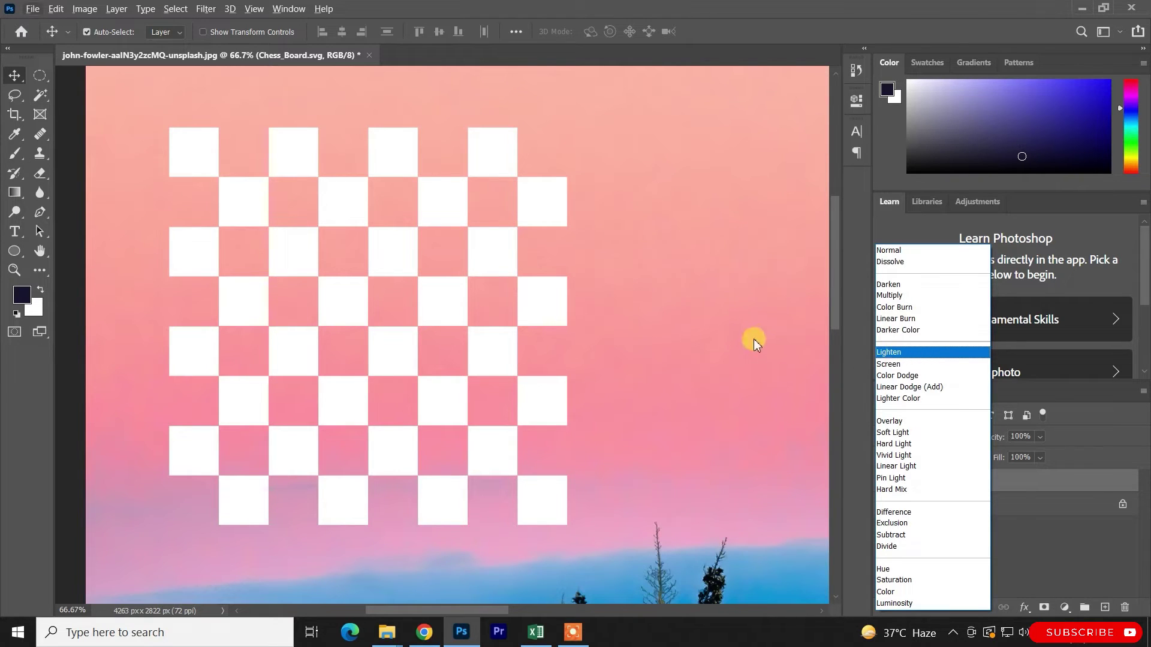
Switch to Chrome and search Google Images for "light png"
{"action": "left_click", "coordinate": [422, 635]}
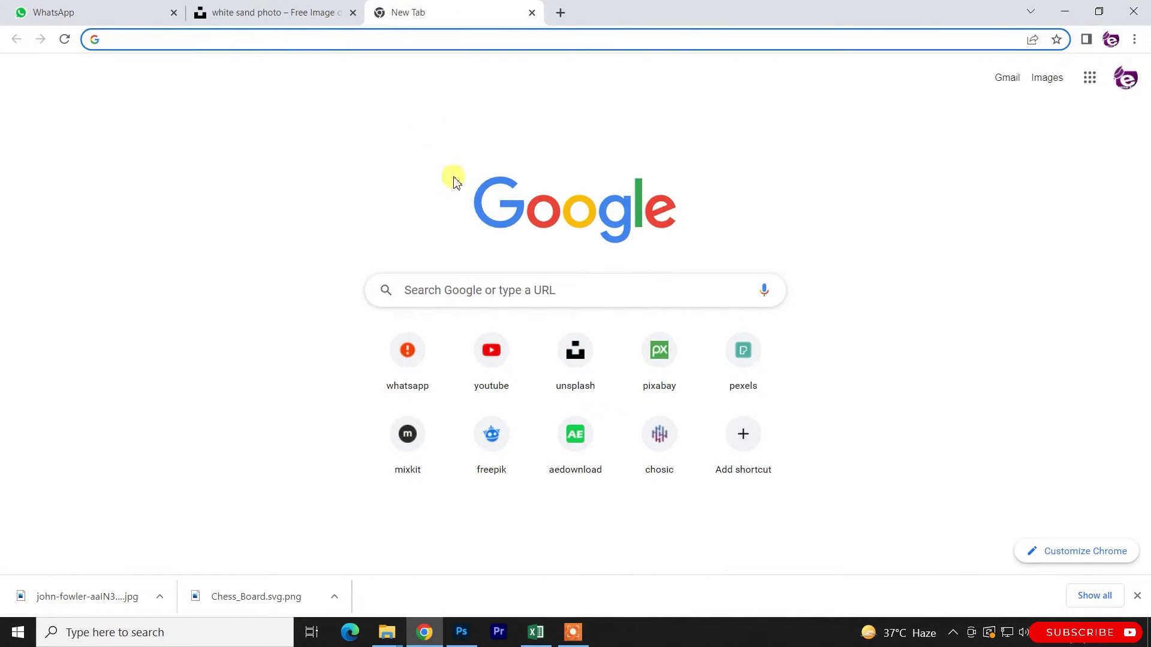
{"action": "left_click", "coordinate": [486, 286]}
{"action": "type", "text": "l"}
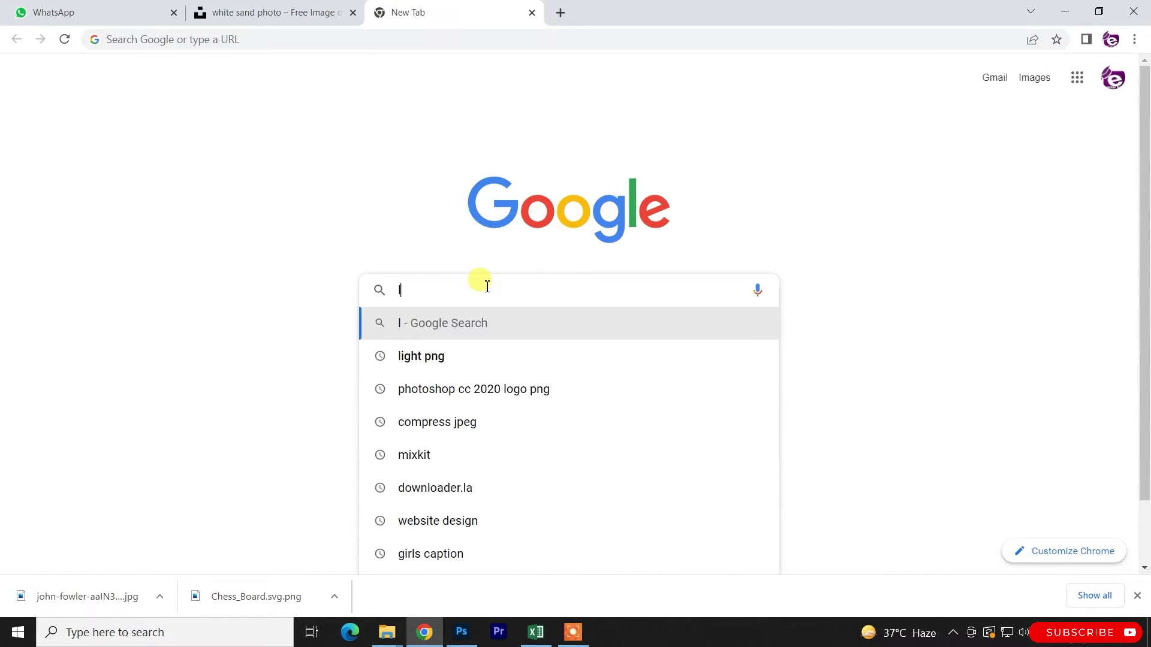
{"action": "type", "text": "ight png"}
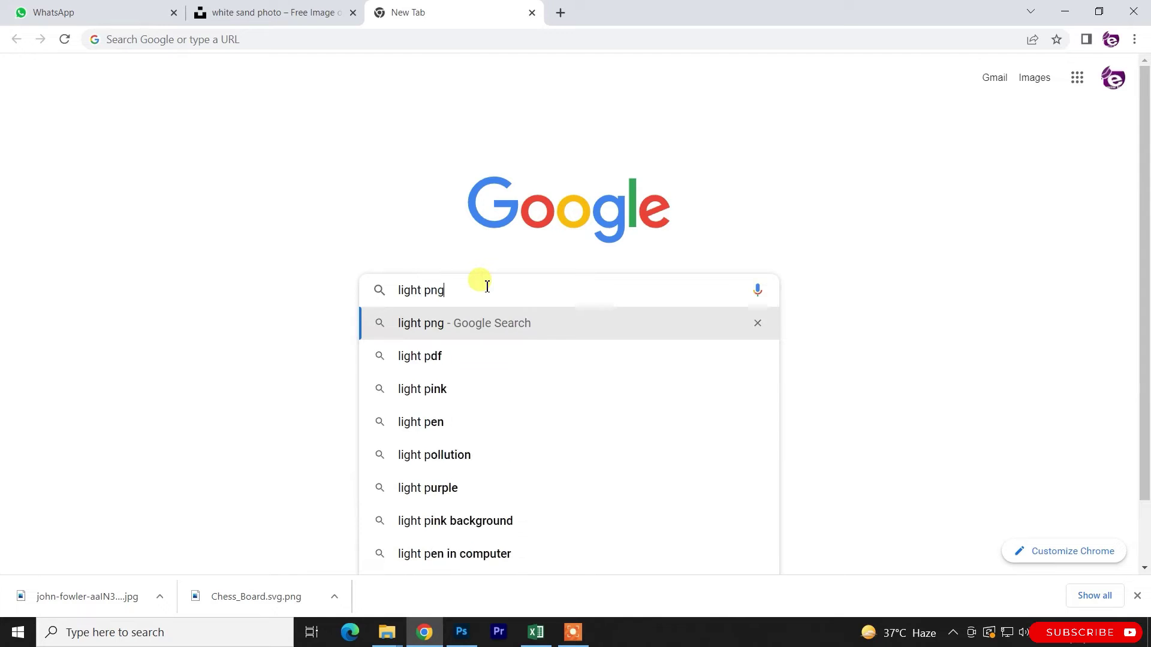
{"action": "key", "text": "Return"}
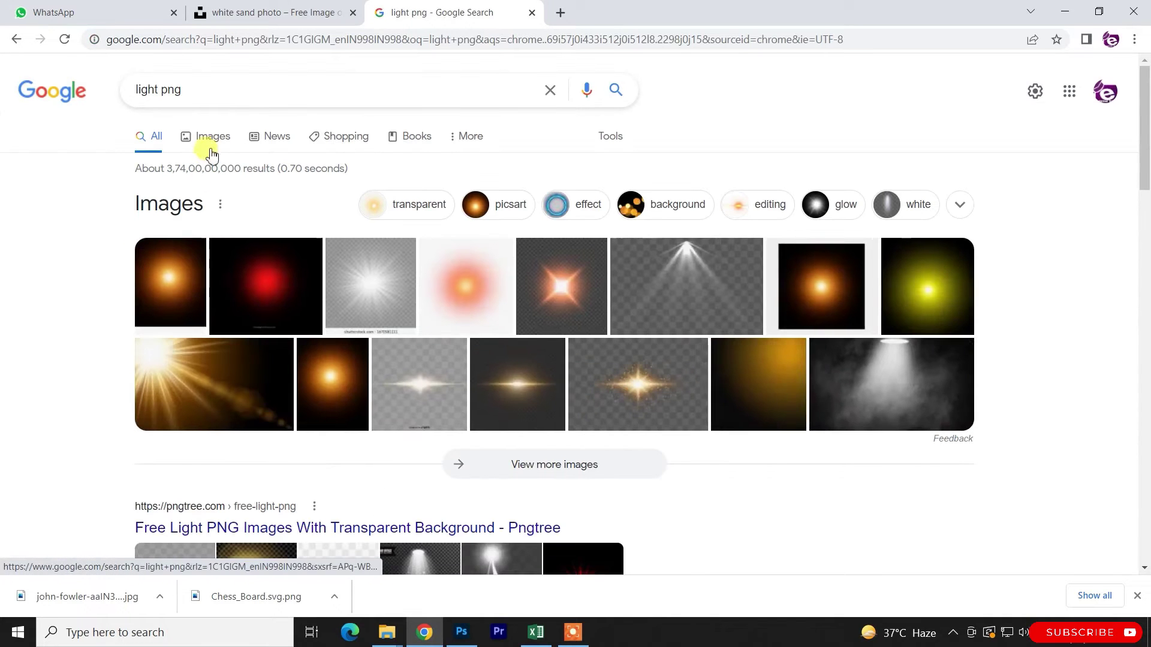
{"action": "left_click", "coordinate": [207, 137]}
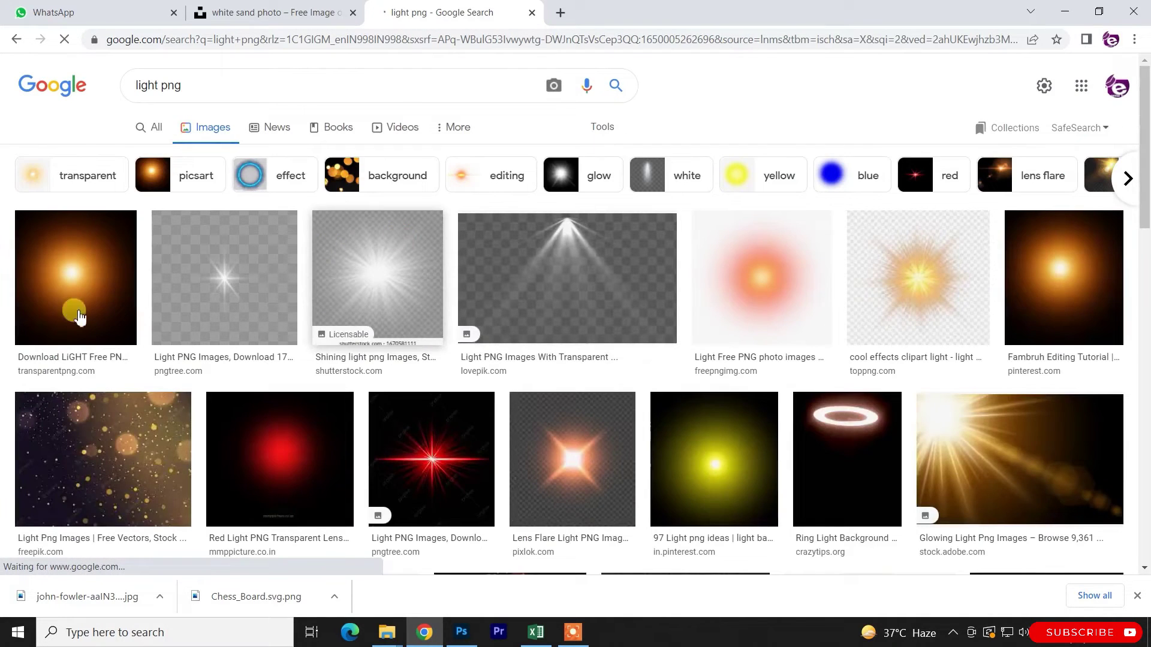
Copy the orange light glow image with the black background from transparentpng.com in the image results
{"action": "left_click", "coordinate": [72, 307]}
{"action": "right_click", "coordinate": [909, 251]}
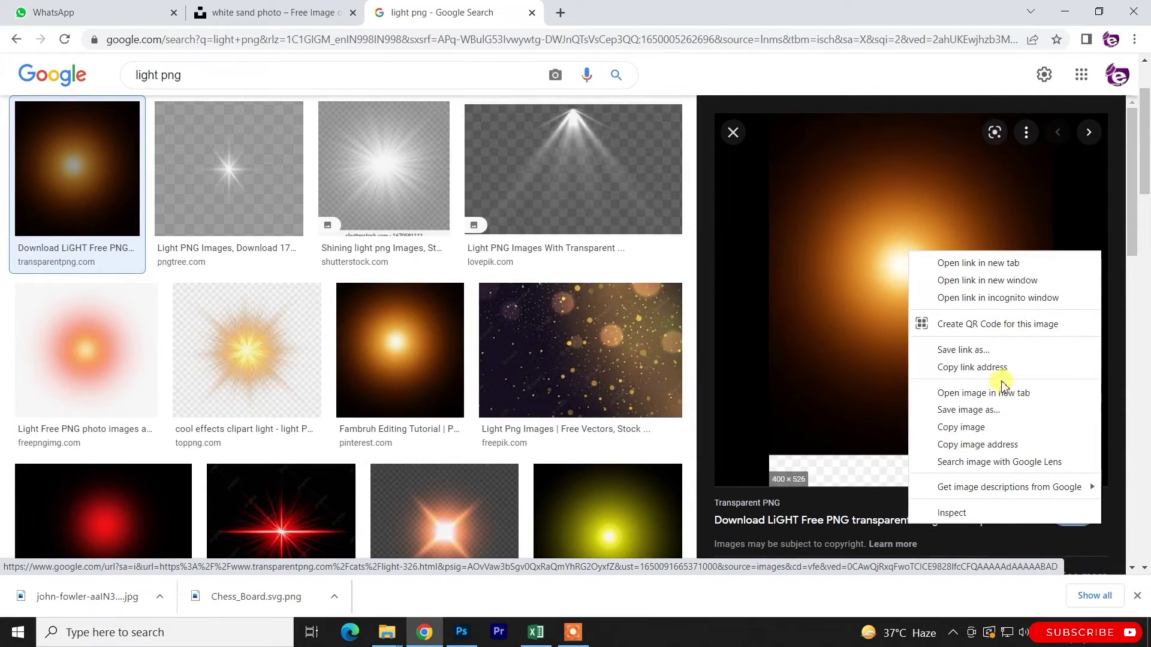
{"action": "left_click", "coordinate": [974, 429]}
Switch back to Photoshop, paste the copied light image as a new layer, and move it beside the chessboard
{"action": "left_click", "coordinate": [463, 633]}
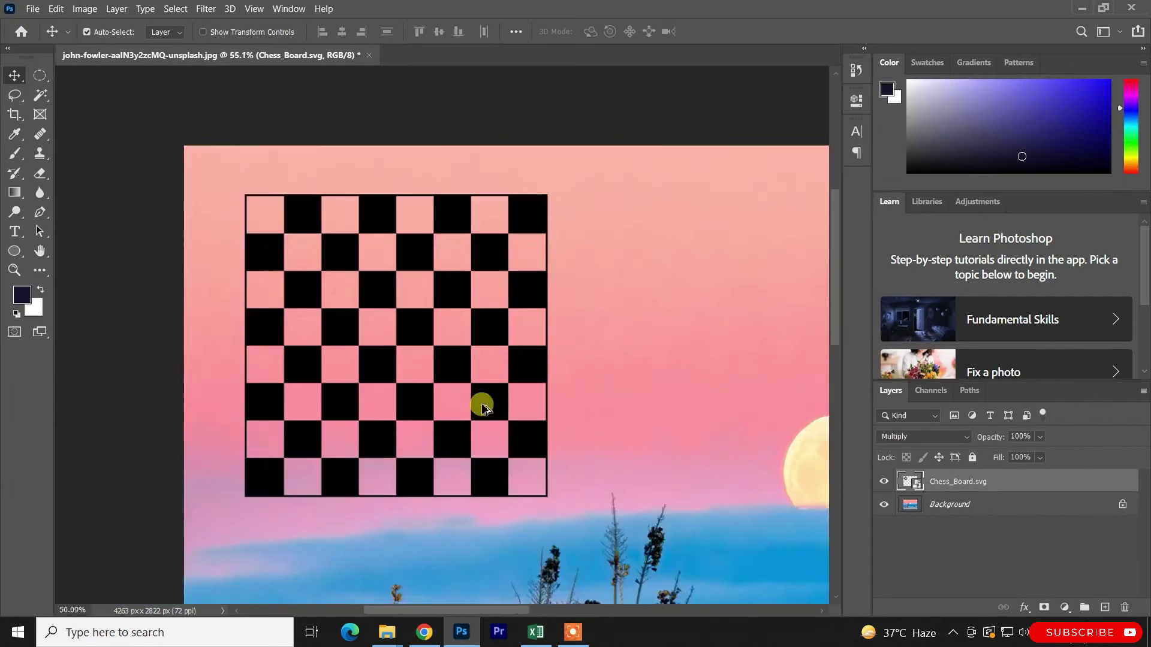
{"action": "key", "text": "ctrl+v"}
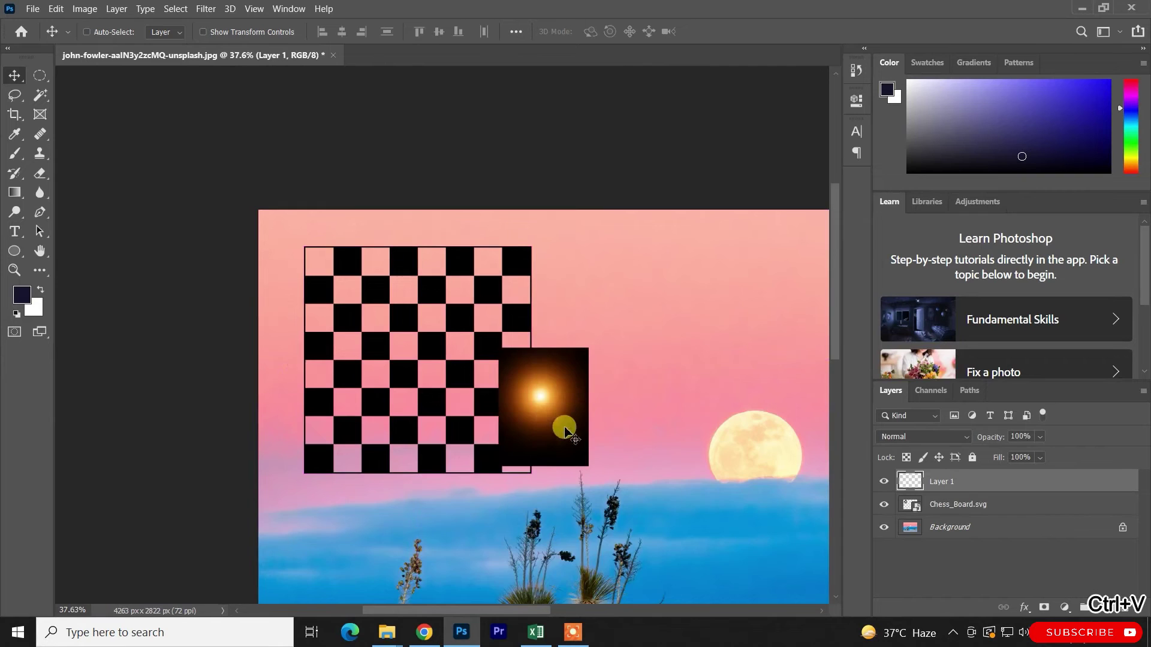
{"action": "scroll", "coordinate": [566, 426], "scroll_direction": "up", "scroll_amount": 2}
{"action": "left_click_drag", "start_coordinate": [568, 412], "coordinate": [688, 342]}
Enlarge the pasted light image until it is nearly as tall as the chessboard next to it
{"action": "key", "text": "ctrl+t"}
{"action": "left_click_drag", "start_coordinate": [577, 351], "coordinate": [684, 329]}
{"action": "left_click", "coordinate": [742, 31]}
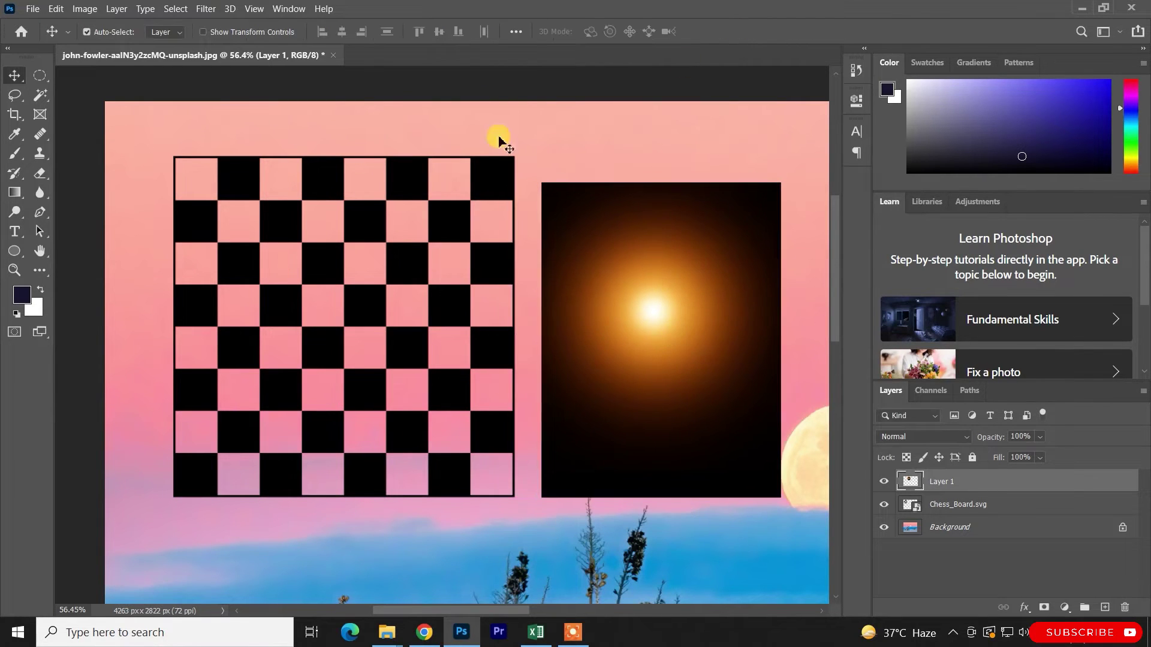
Review the available blend modes for the chessboard layer, and move the light image slightly higher beside the board
{"action": "left_click", "coordinate": [370, 233]}
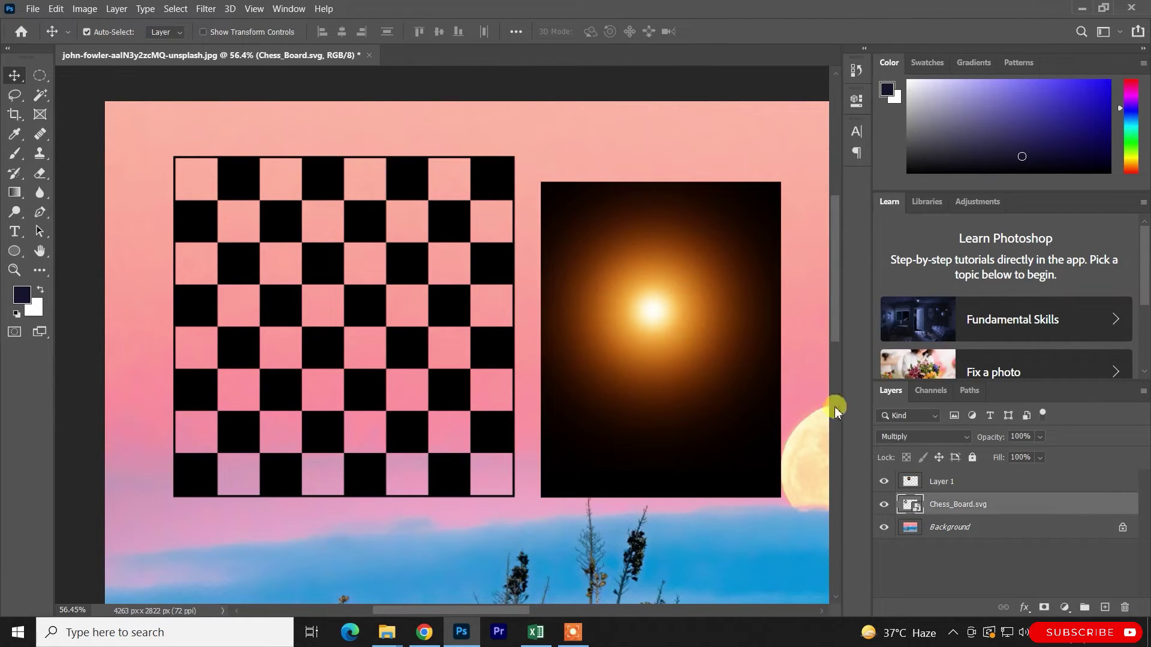
{"action": "left_click", "coordinate": [945, 437]}
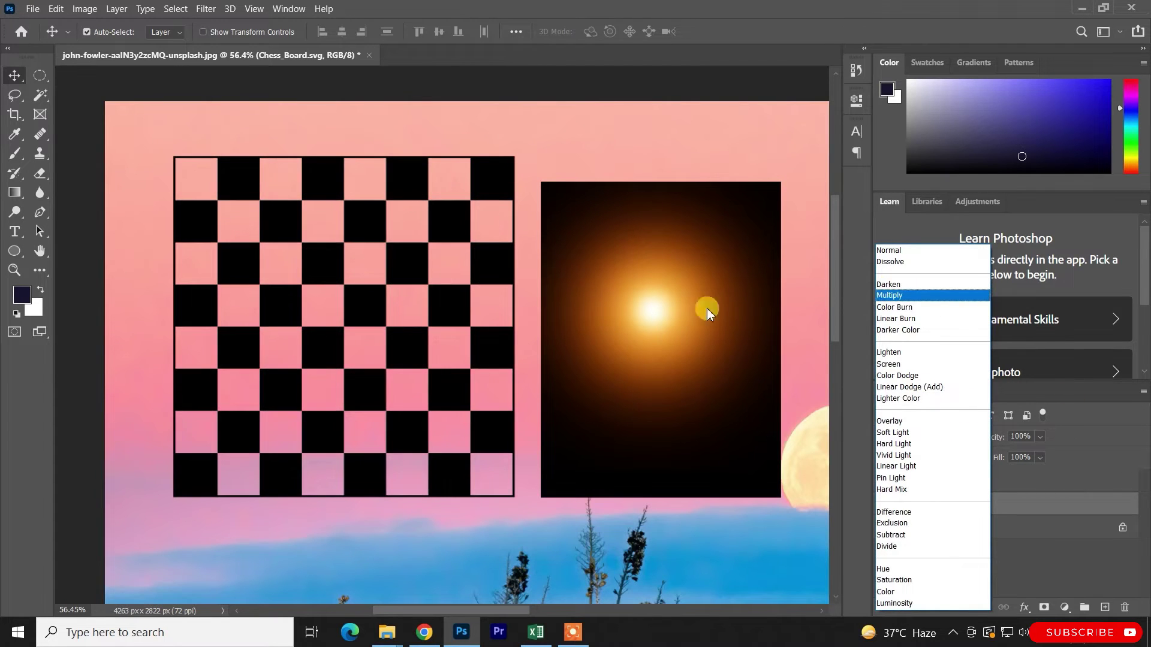
{"action": "left_click", "coordinate": [766, 566]}
{"action": "left_click", "coordinate": [714, 274]}
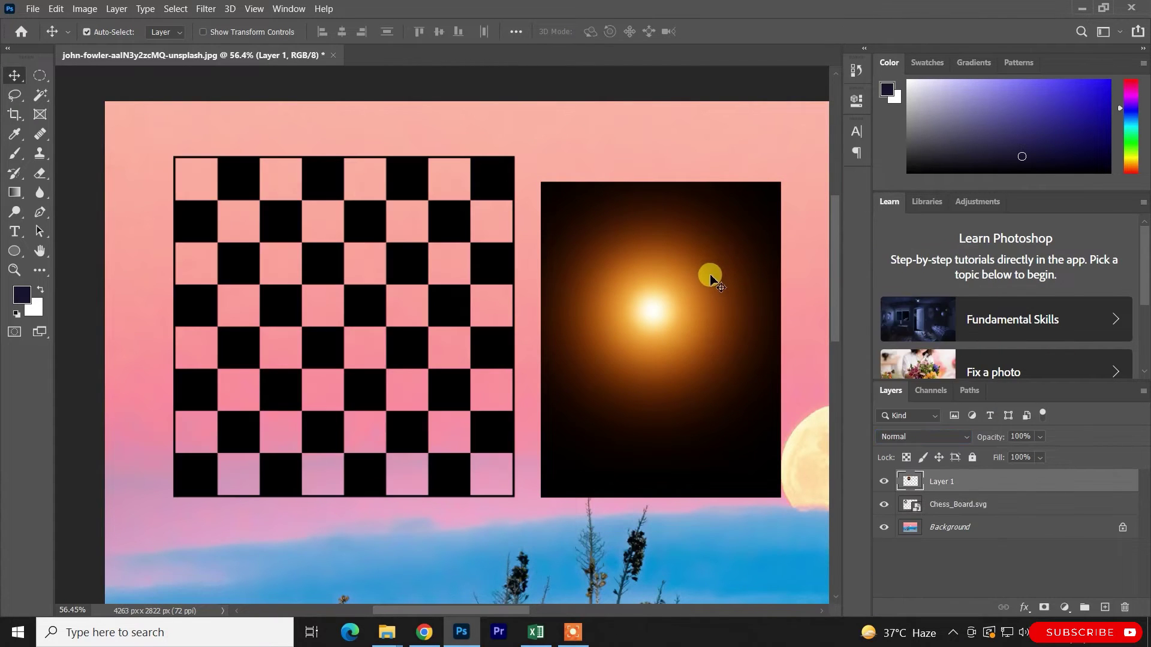
{"action": "left_click_drag", "start_coordinate": [715, 274], "coordinate": [713, 262]}
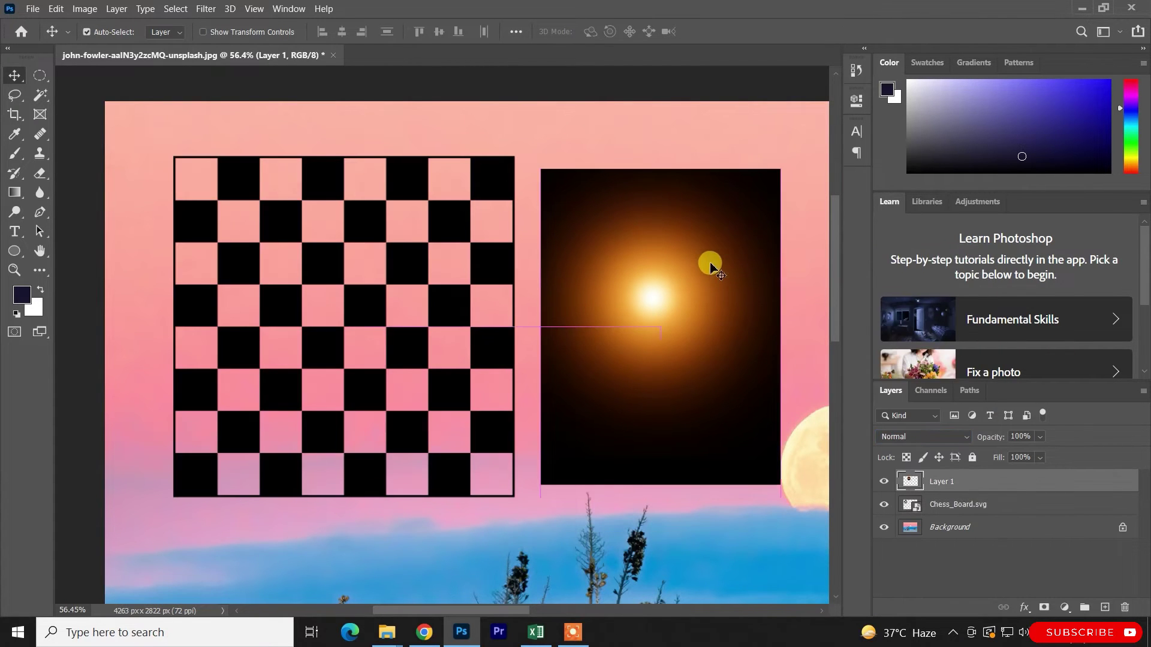
Try the Lighten blend mode on the light image layer, undo it, and preview Lighten again without applying it
{"action": "left_click", "coordinate": [899, 437]}
{"action": "left_click", "coordinate": [896, 353]}
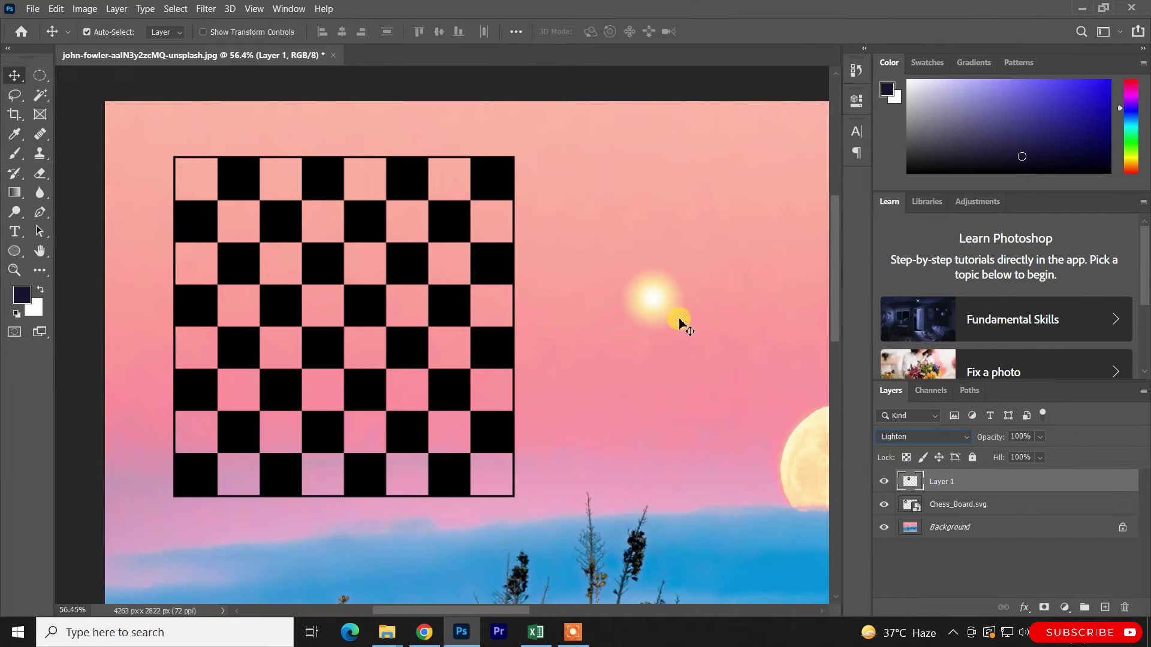
{"action": "key", "text": "ctrl+z"}
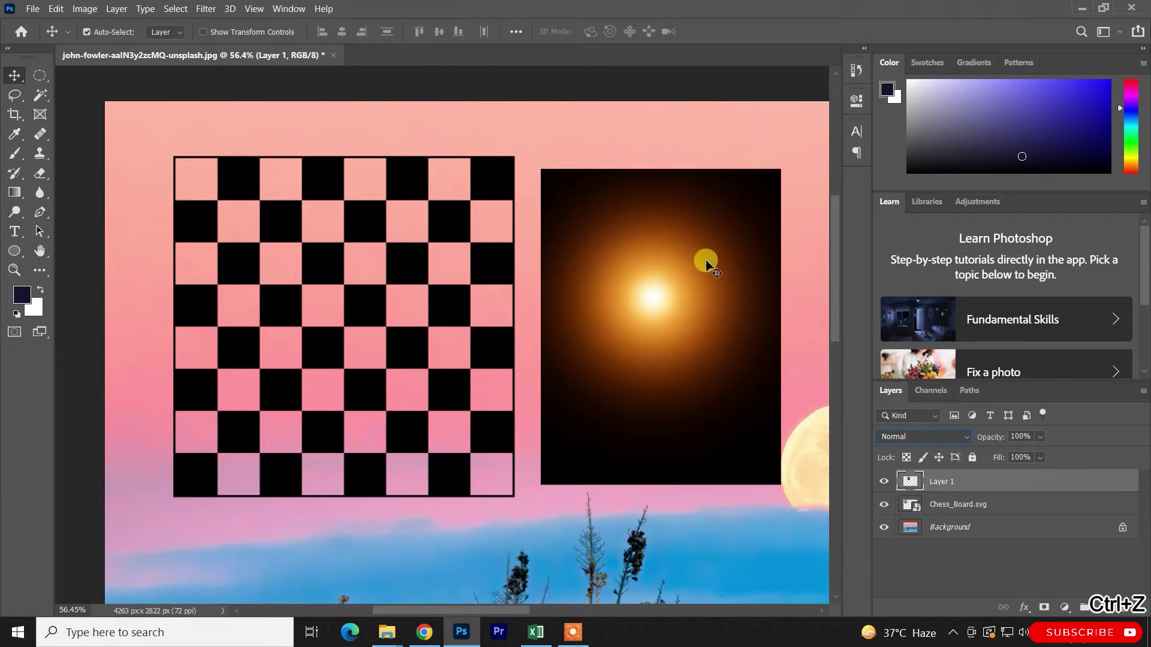
{"action": "left_click", "coordinate": [897, 437]}
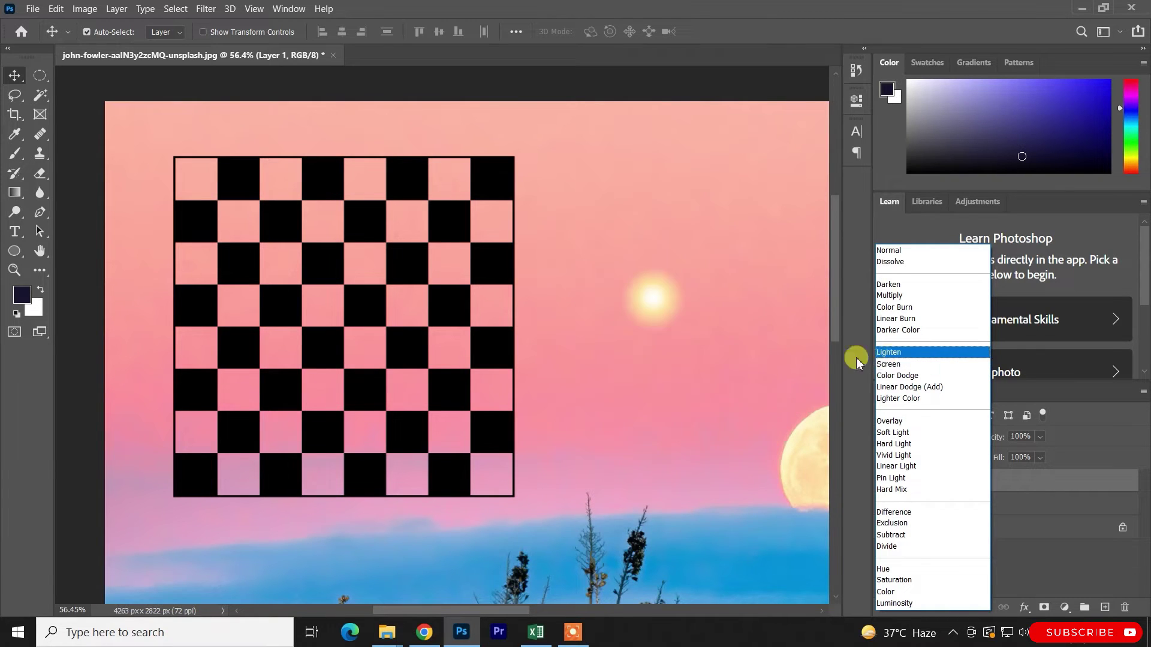
{"action": "left_click", "coordinate": [736, 360]}
Preview the Screen blend mode on the chessboard layer without applying it
{"action": "left_click", "coordinate": [412, 271]}
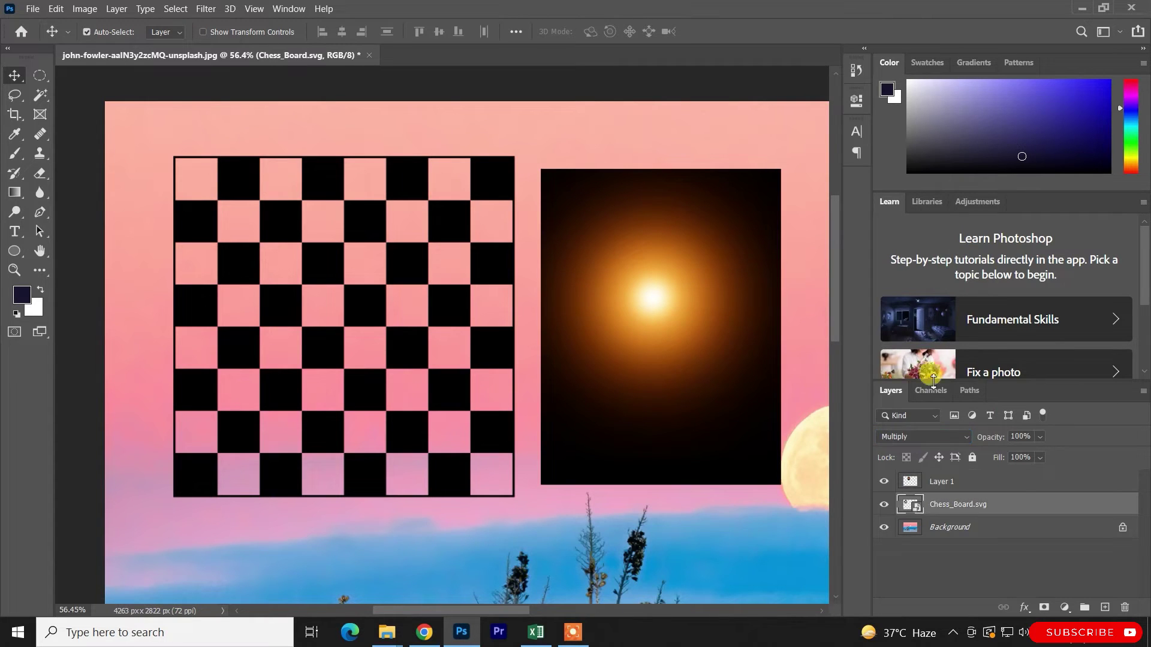
{"action": "left_click", "coordinate": [918, 436]}
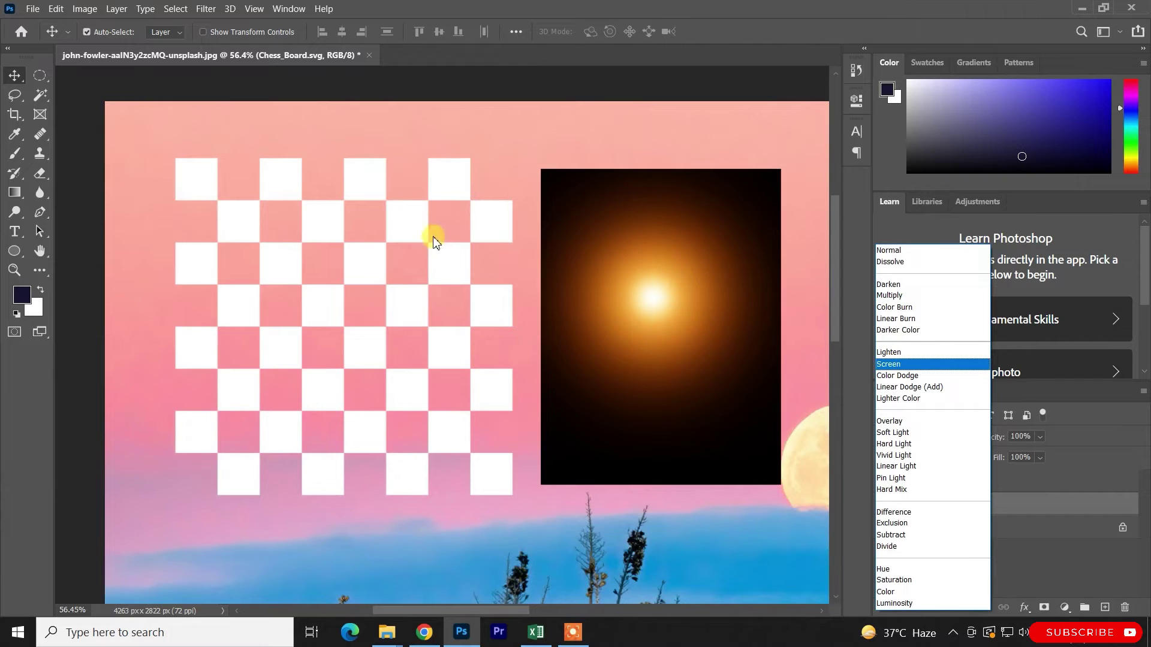
{"action": "left_click", "coordinate": [785, 423]}
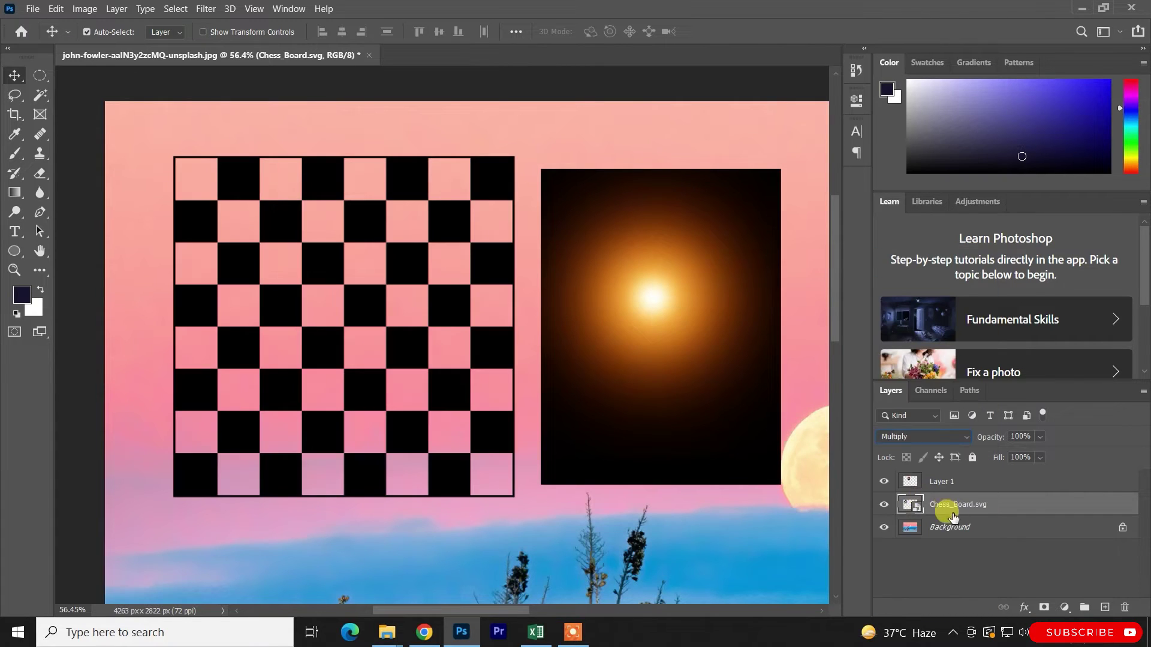
Apply the Screen blend mode to the light image layer, and delete that layer
{"action": "left_click", "coordinate": [938, 479]}
{"action": "left_click", "coordinate": [940, 436]}
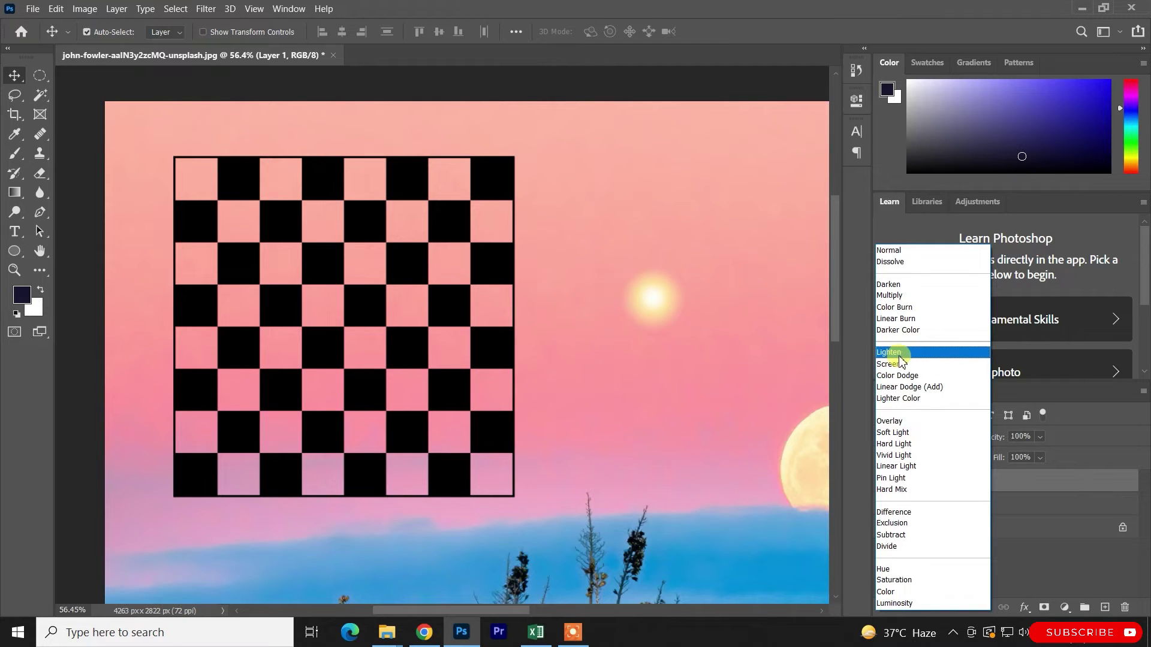
{"action": "left_click", "coordinate": [890, 364]}
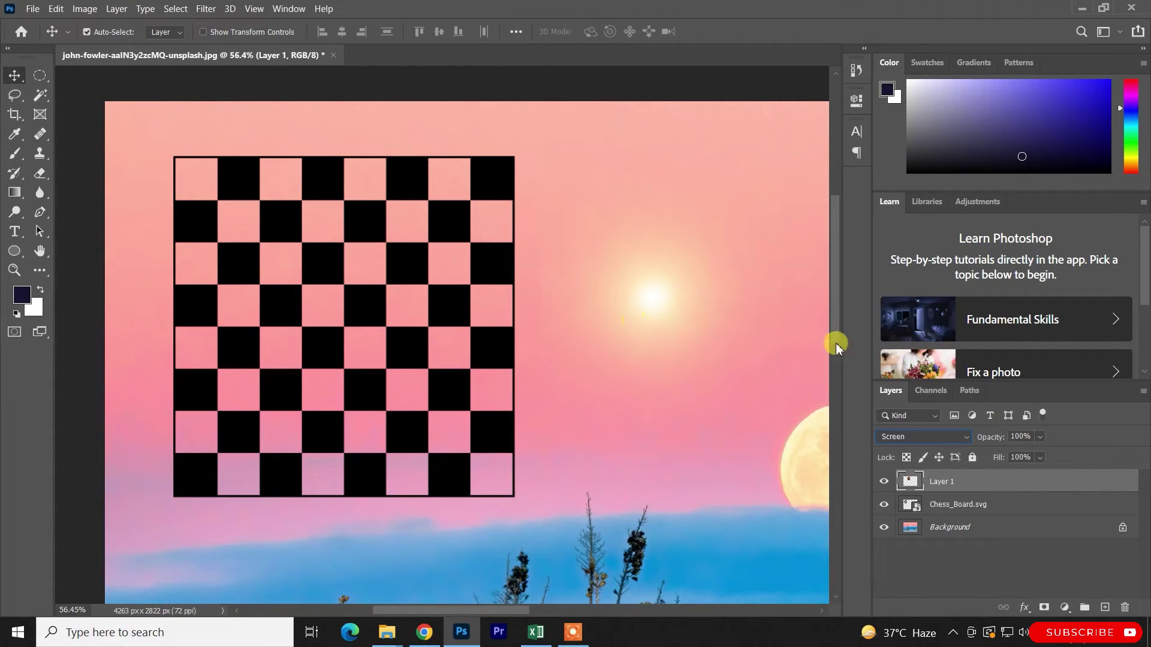
{"action": "left_click_drag", "start_coordinate": [653, 327], "coordinate": [597, 311]}
{"action": "key", "text": "Delete"}
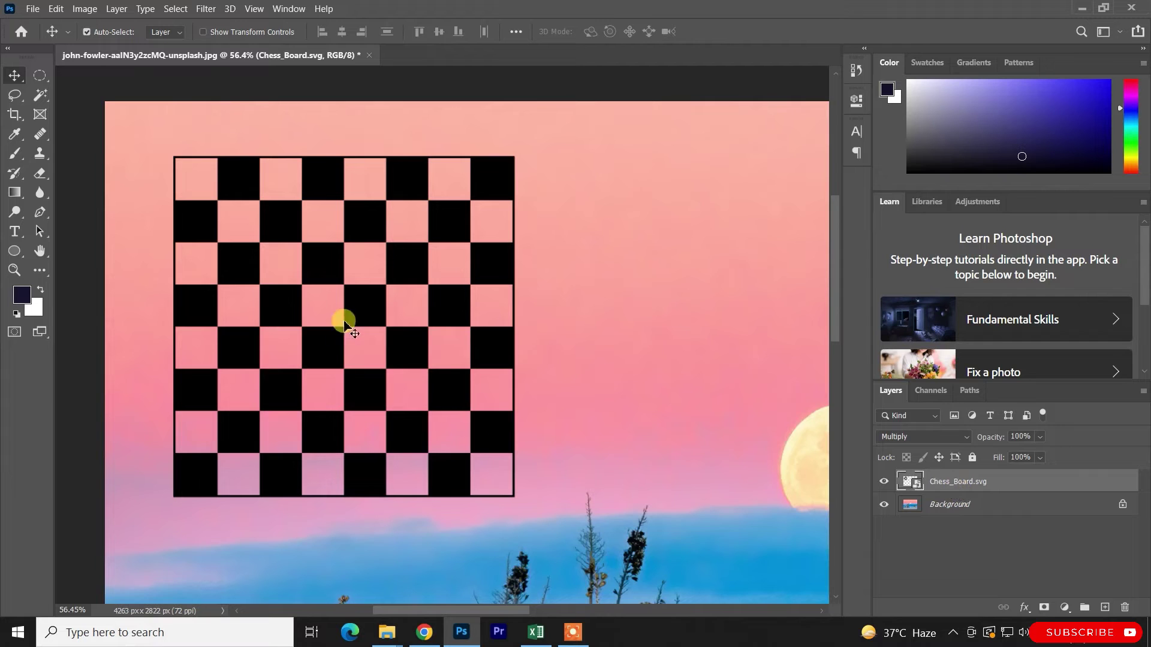
Preview Color Burn on the chessboard layer, set its blend mode to Normal, and move the board over the moon
{"action": "left_click", "coordinate": [926, 436]}
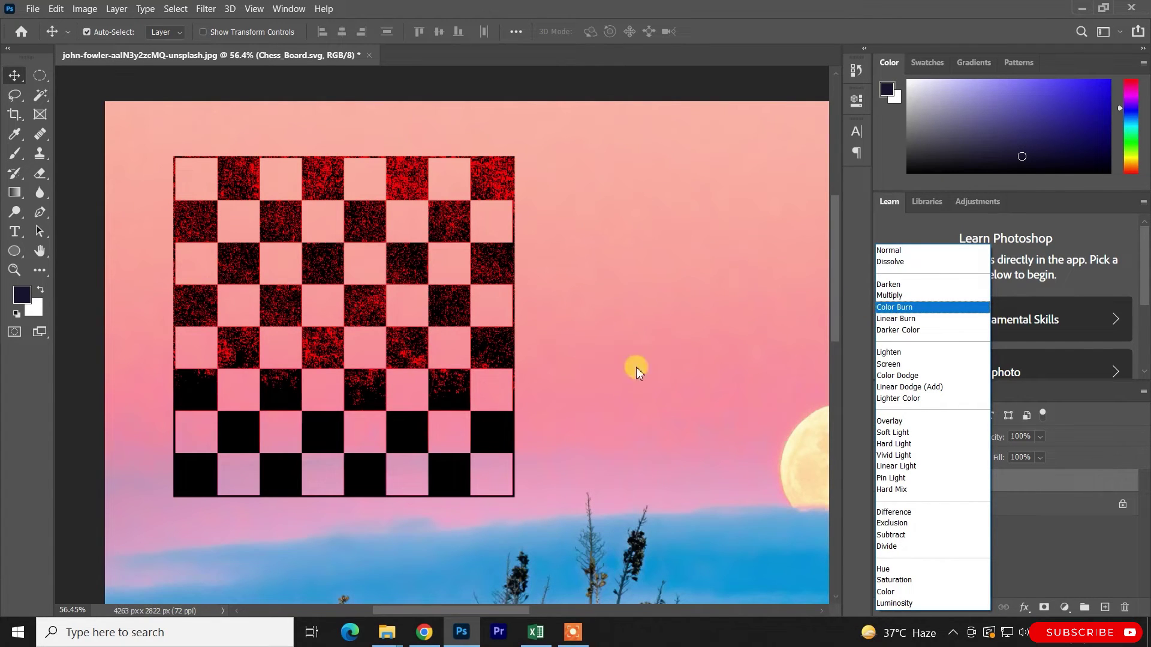
{"action": "left_click", "coordinate": [895, 250]}
{"action": "left_click_drag", "start_coordinate": [414, 299], "coordinate": [567, 311]}
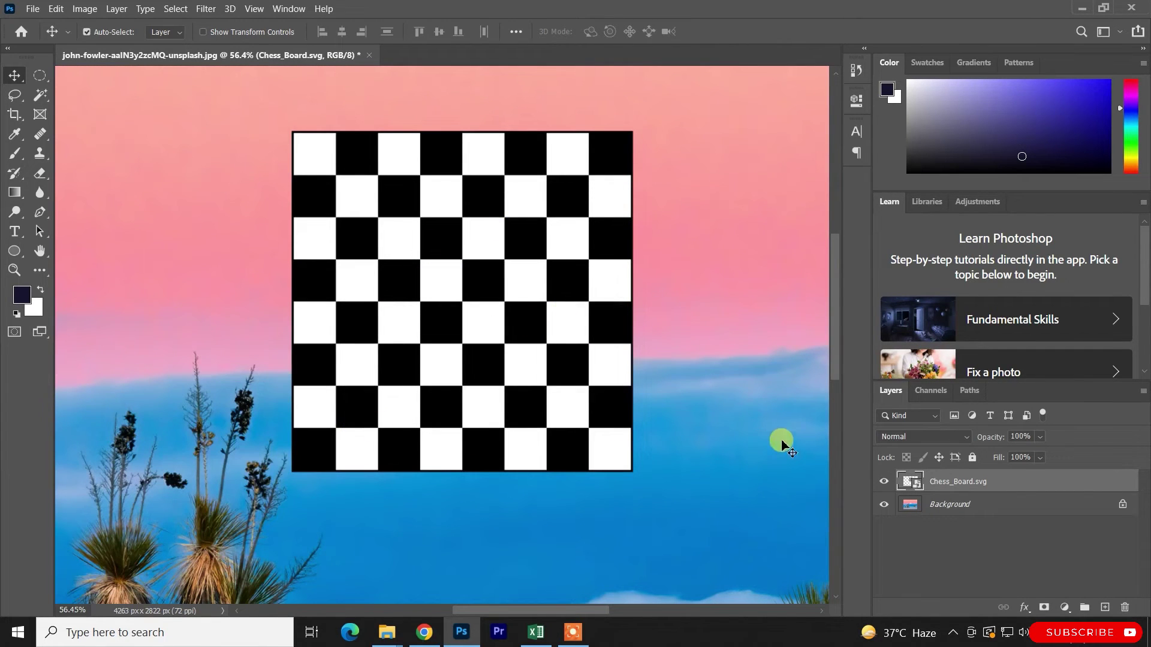
Move the chessboard down and to the left, uncovering the moon and placing the board over the desert plants
{"action": "left_click", "coordinate": [947, 442]}
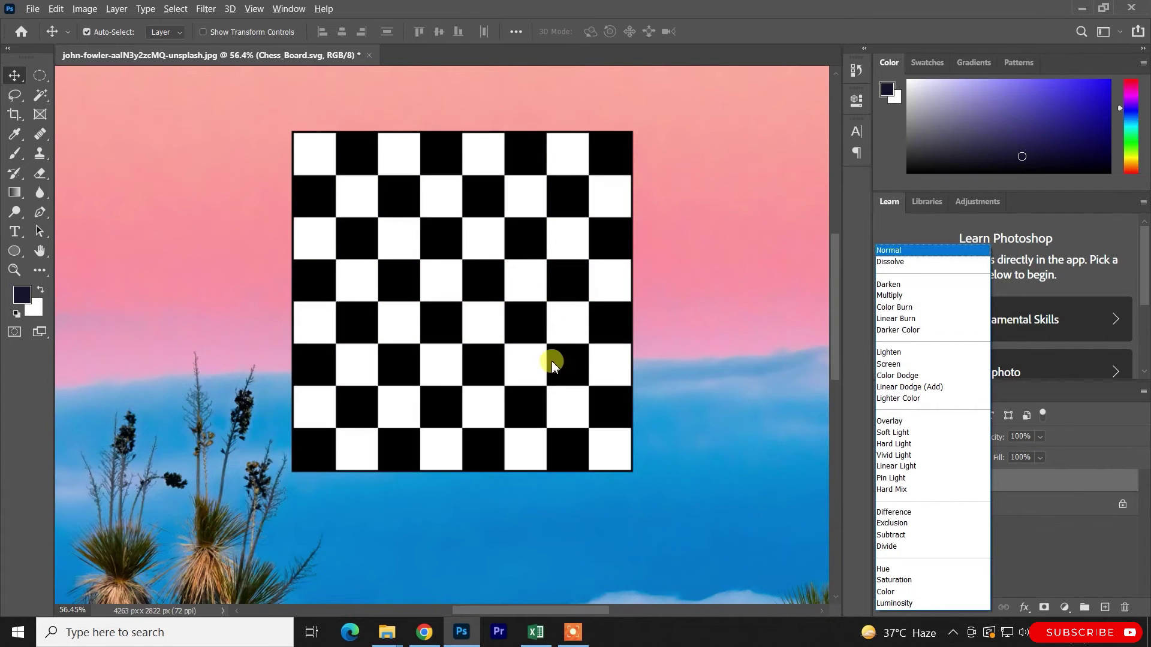
{"action": "left_click", "coordinate": [516, 347]}
{"action": "left_click", "coordinate": [684, 273]}
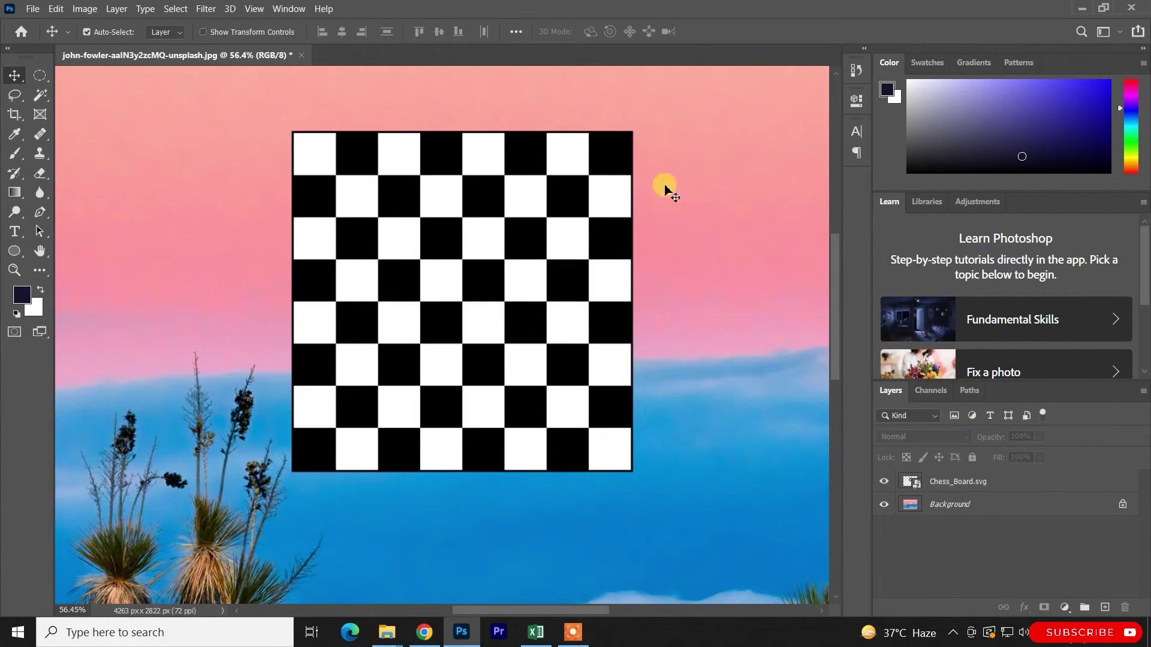
{"action": "left_click_drag", "start_coordinate": [495, 283], "coordinate": [314, 495]}
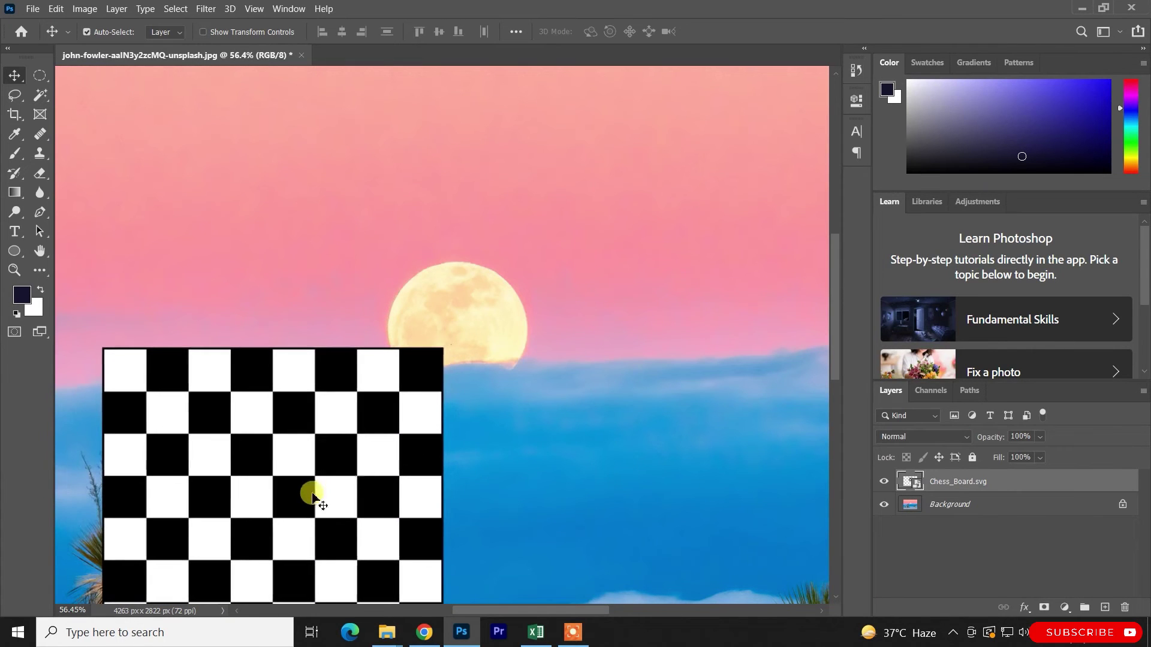
Set the chessboard layer's blend mode to Linear Dodge (Add) and inspect it over the plants and blue sky
{"action": "left_click", "coordinate": [954, 445]}
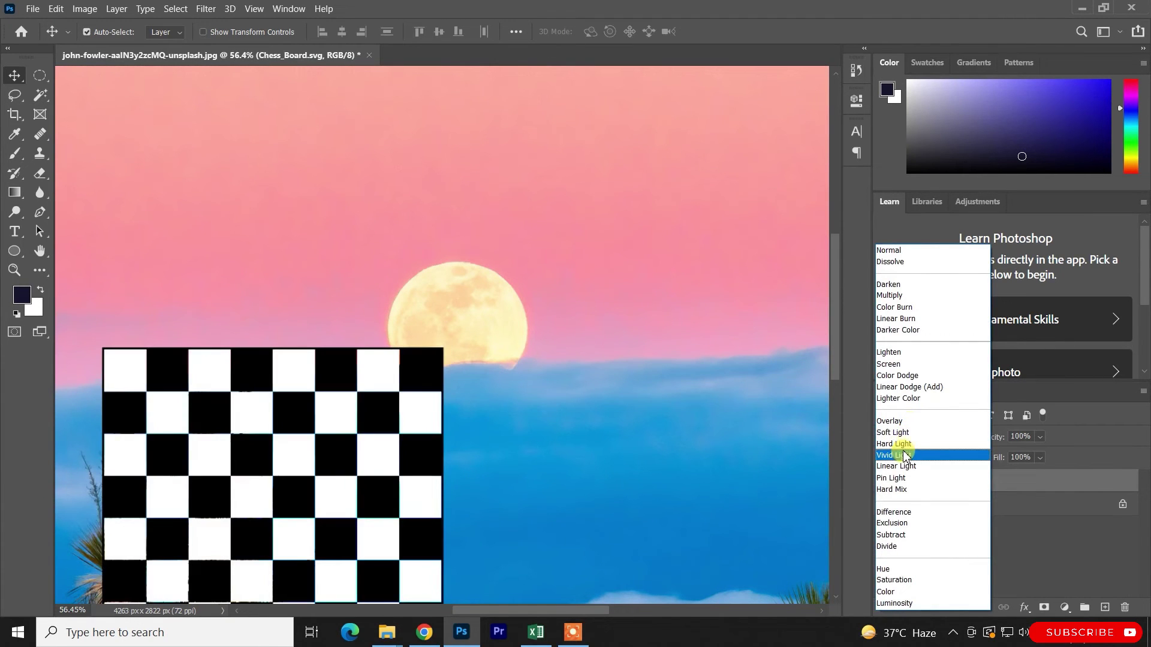
{"action": "left_click", "coordinate": [491, 493]}
{"action": "left_click_drag", "start_coordinate": [520, 409], "coordinate": [557, 218]}
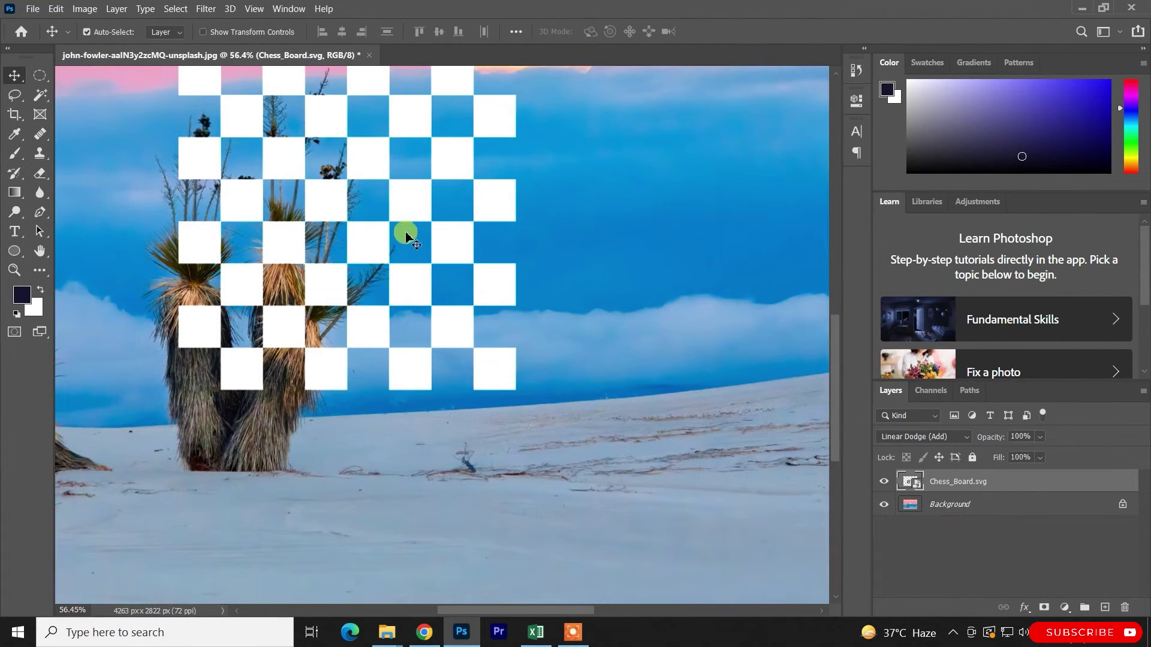
Change the chessboard layer's blend mode to Color Dodge and view the whole board over the photo
{"action": "left_click", "coordinate": [945, 436]}
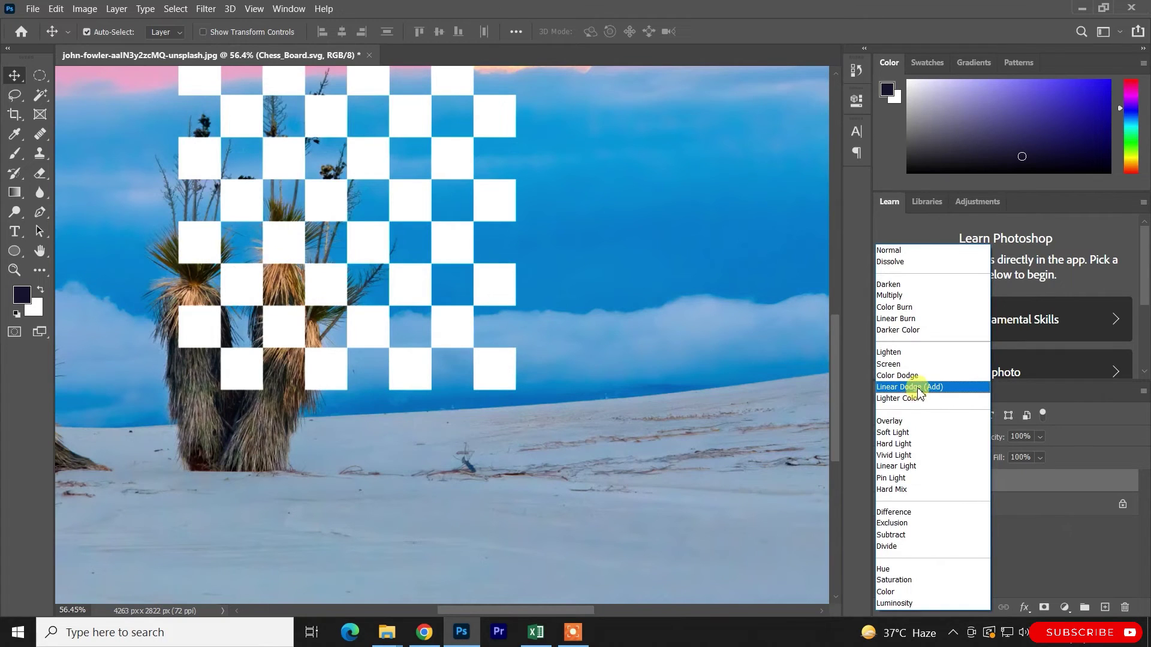
{"action": "left_click", "coordinate": [914, 376]}
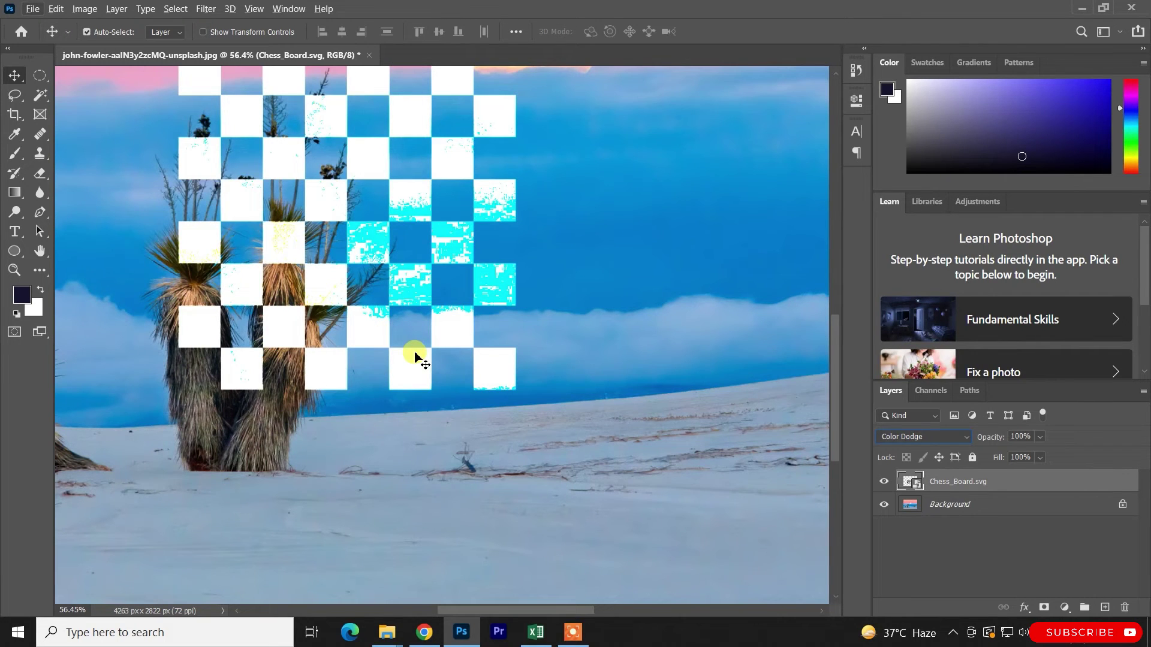
{"action": "key", "text": "ctrl+minus"}
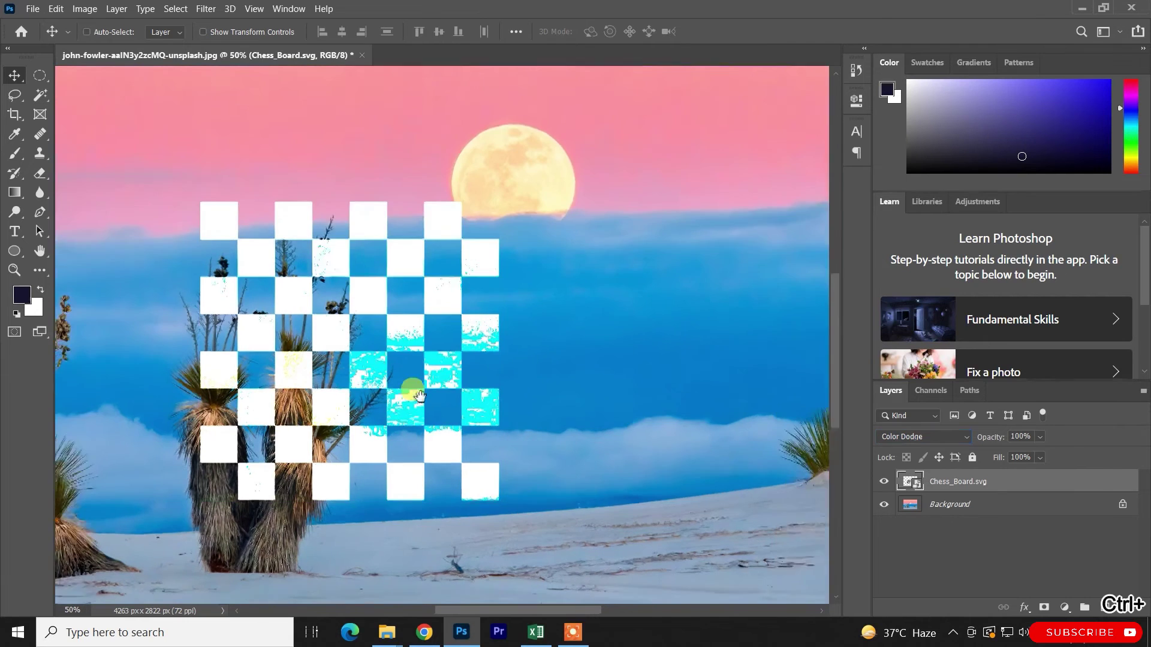
Set the chessboard layer's blend mode to Linear Burn and inspect the squares up close at 200%
{"action": "left_click", "coordinate": [951, 436]}
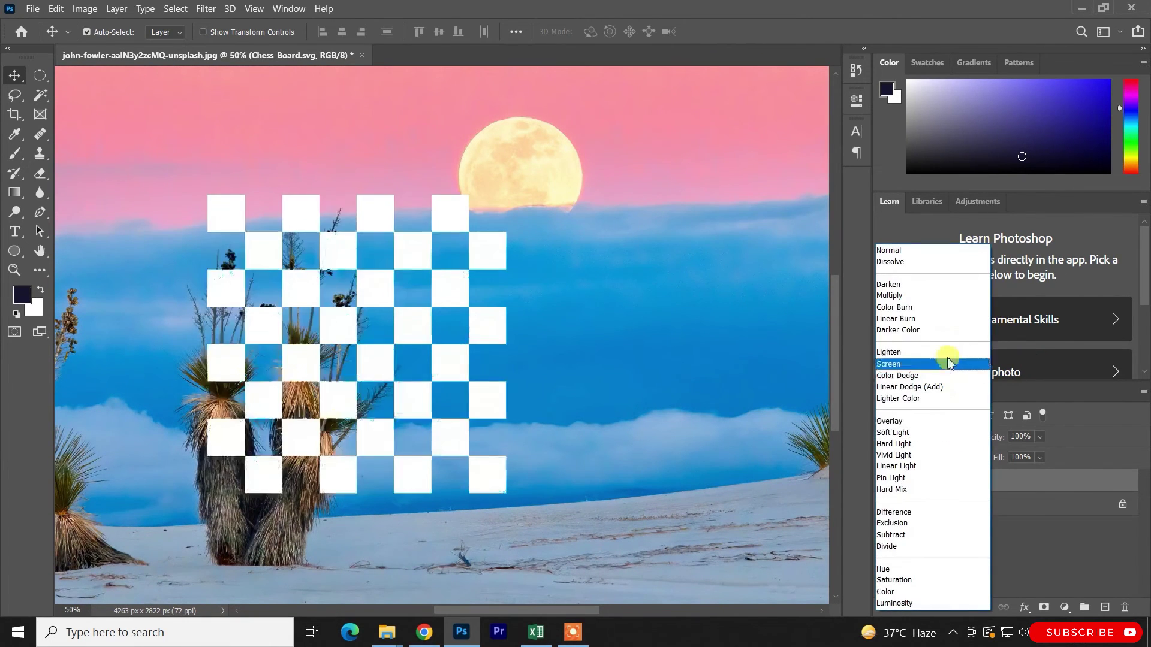
{"action": "left_click", "coordinate": [910, 320]}
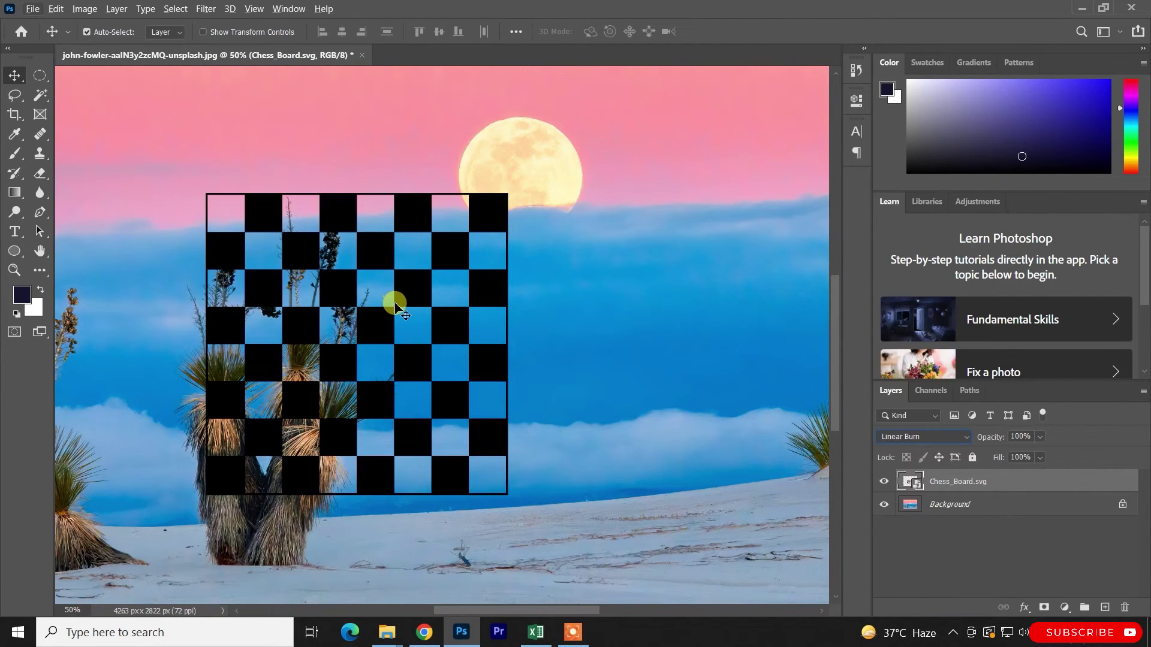
{"action": "key", "text": "ctrl+plus"}
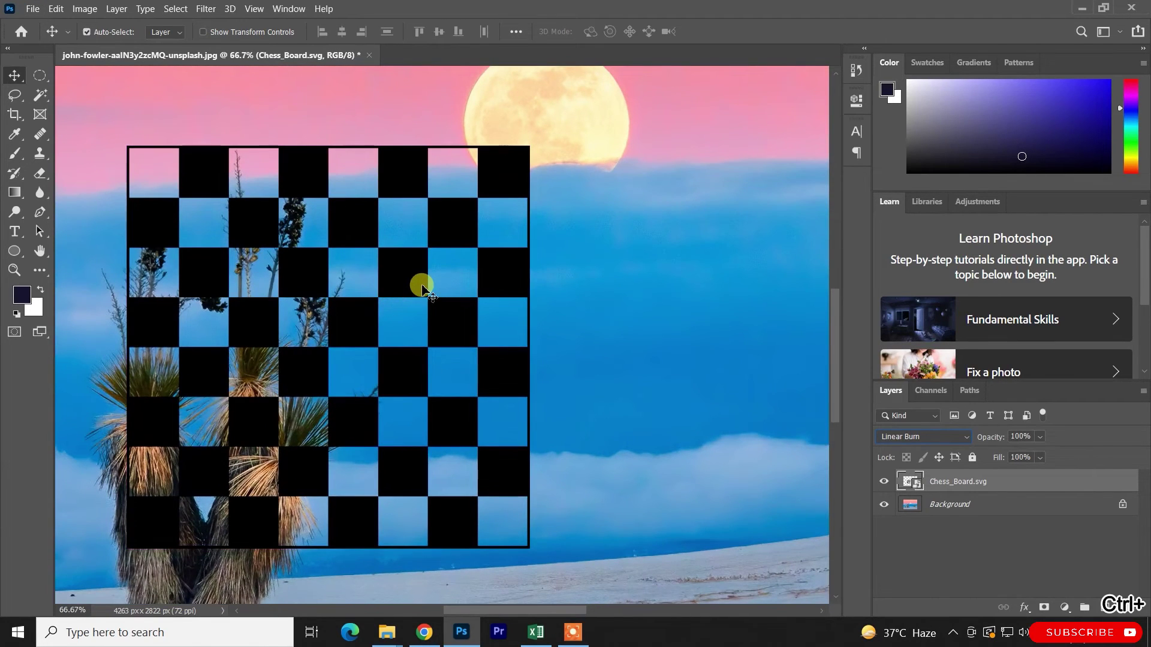
{"action": "key", "text": "ctrl+plus"}
{"action": "key", "text": "ctrl+plus"}
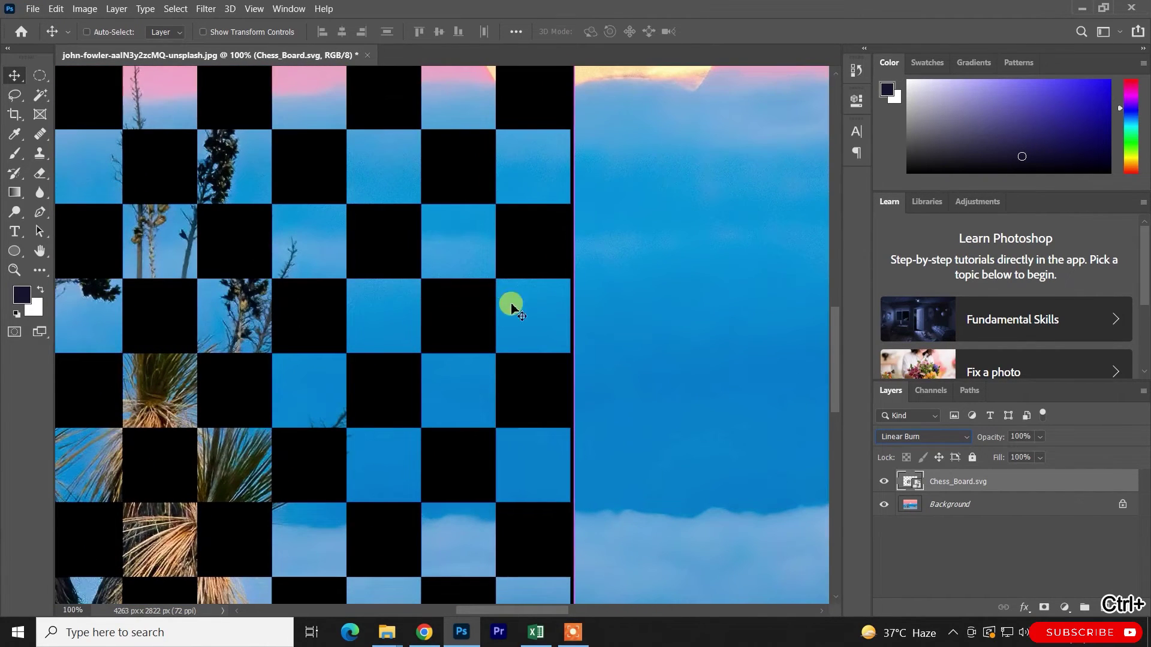
{"action": "key", "text": "ctrl+plus"}
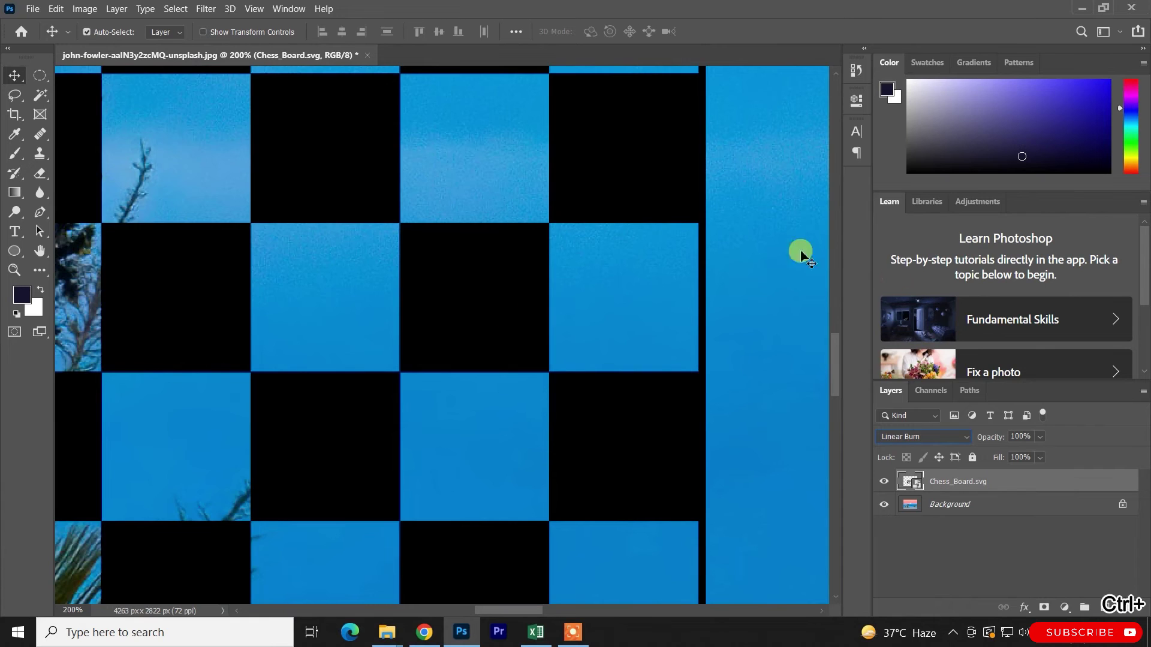
Switch the chessboard layer to Normal for comparison and set it back to Linear Burn
{"action": "left_click", "coordinate": [959, 443]}
{"action": "left_click", "coordinate": [915, 250]}
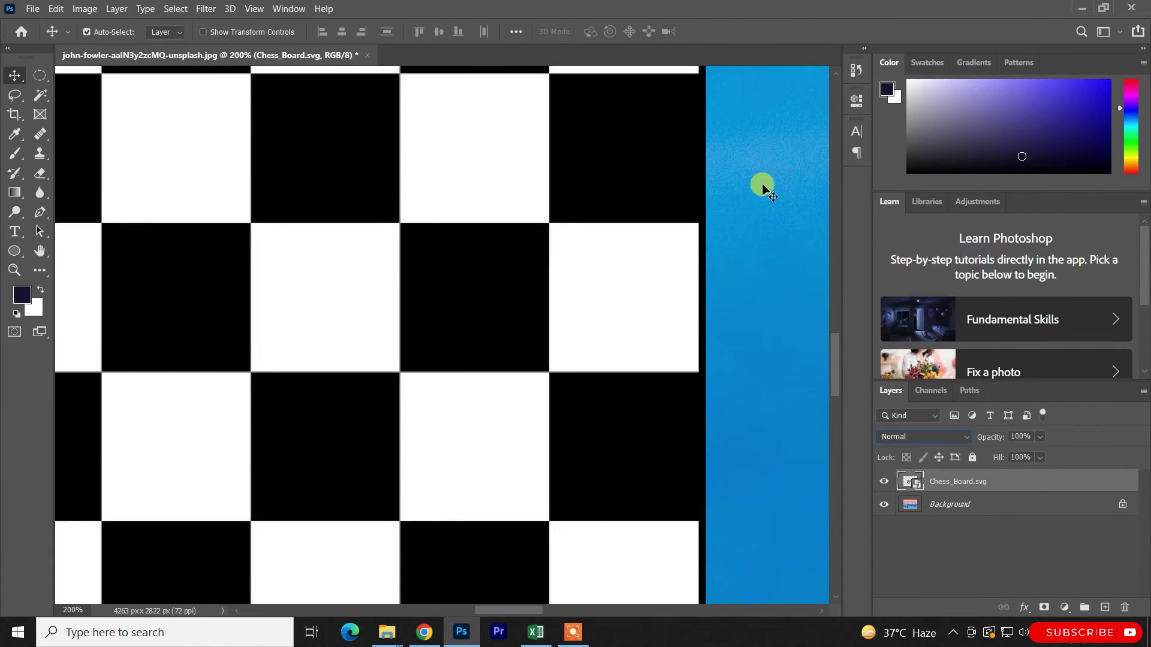
{"action": "left_click", "coordinate": [923, 442]}
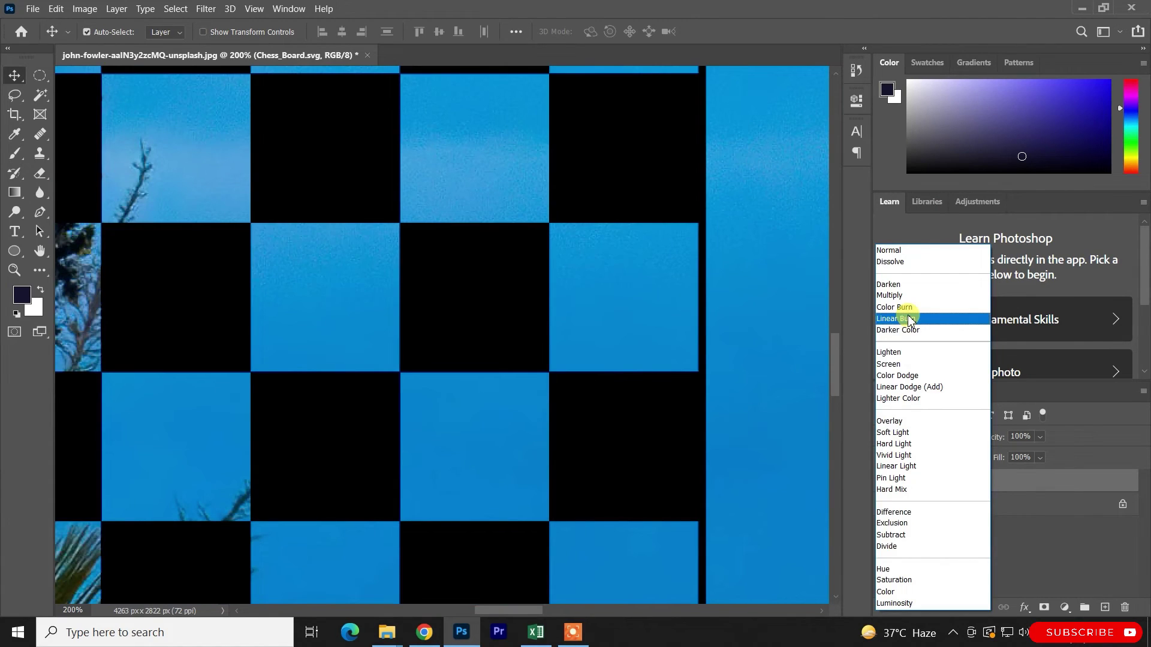
{"action": "left_click", "coordinate": [910, 319]}
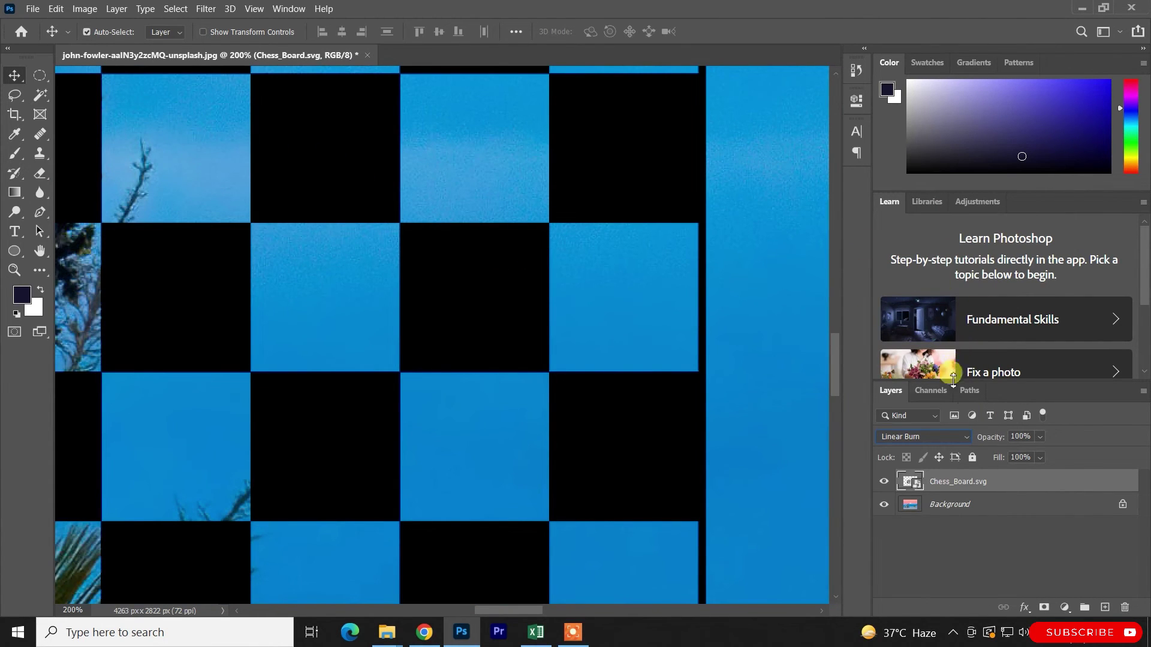
{"action": "left_click", "coordinate": [953, 442]}
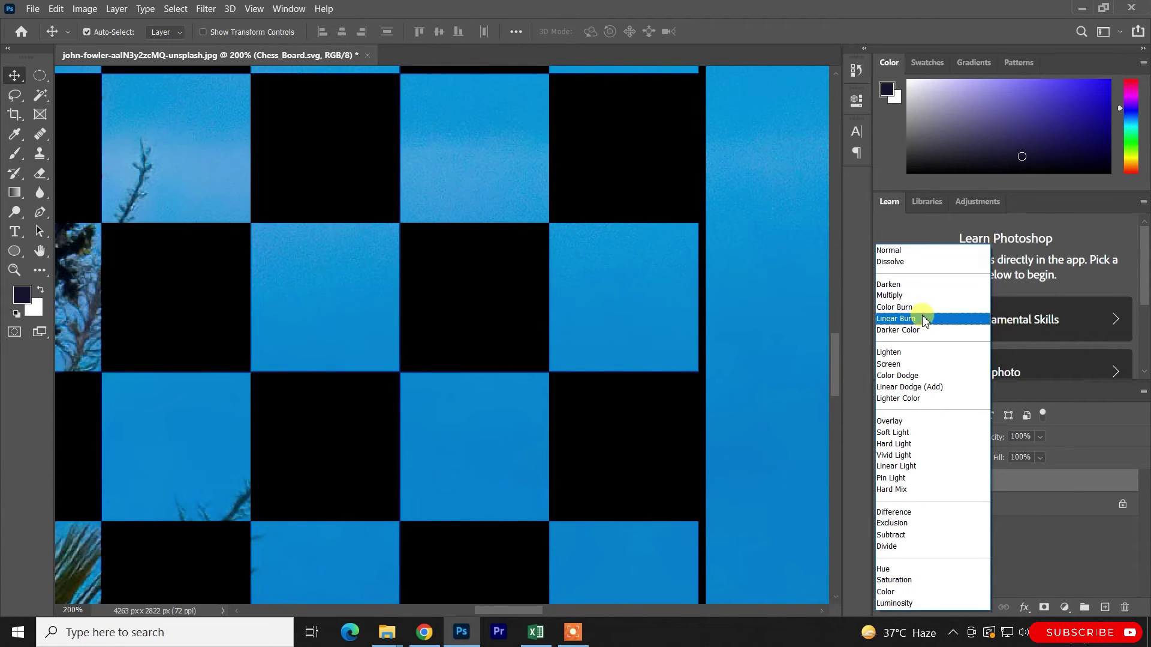
{"action": "left_click", "coordinate": [923, 320]}
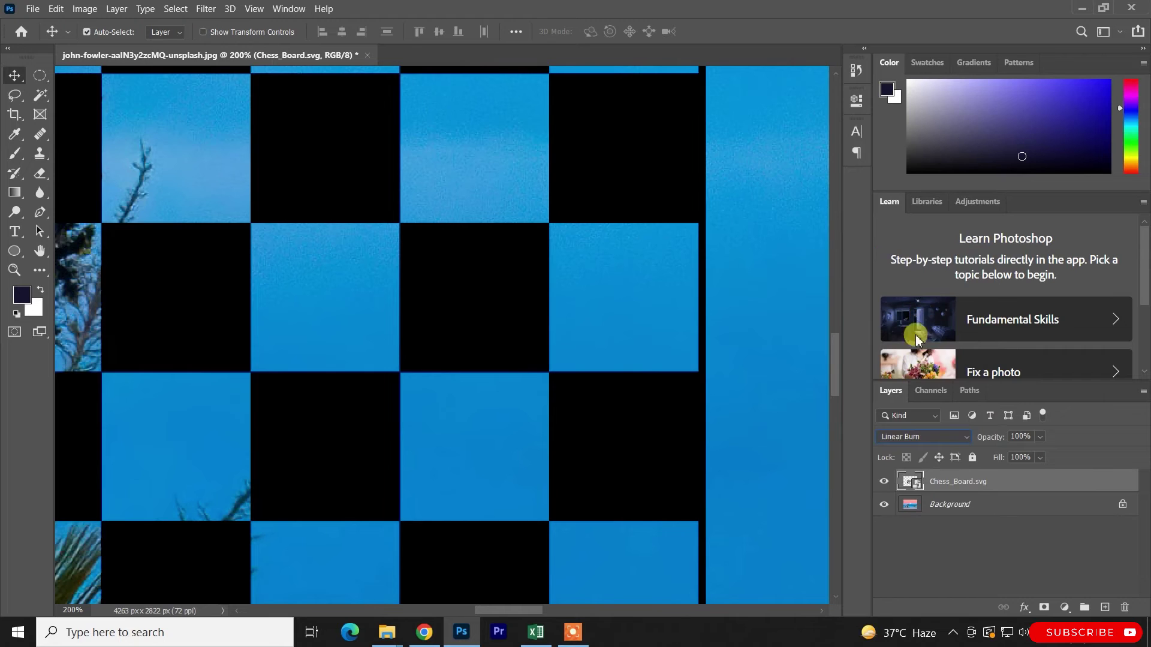
Set the chessboard layer's blend mode to Color Dodge and view the board over the plants at 100%
{"action": "left_click", "coordinate": [923, 437]}
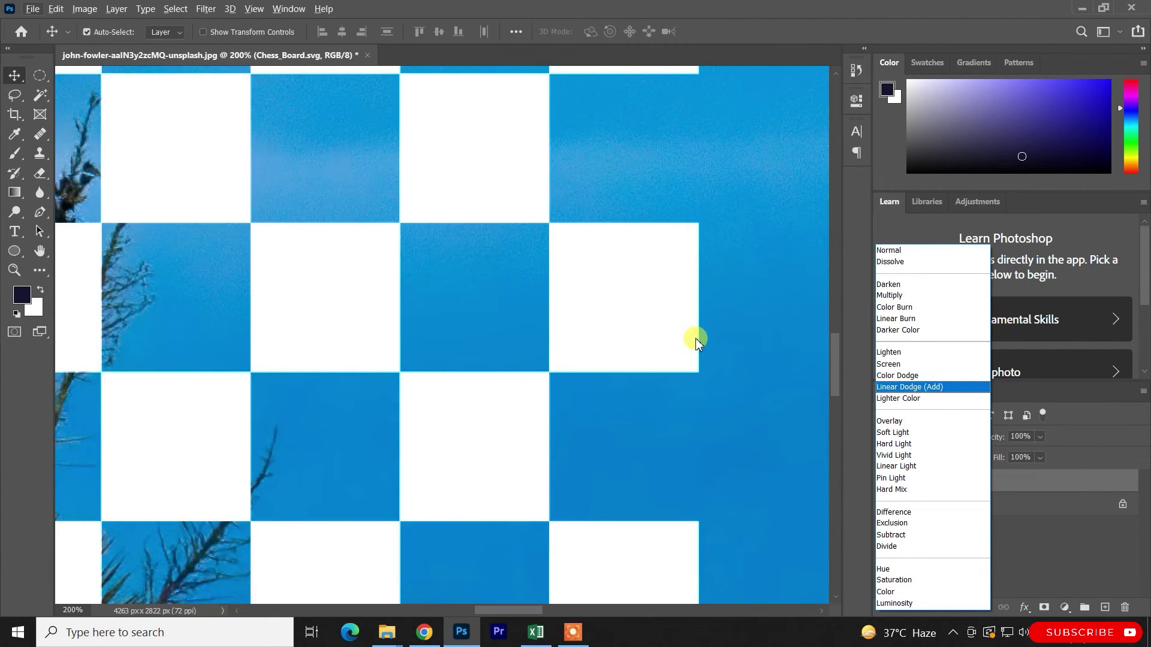
{"action": "key", "text": "ctrl"}
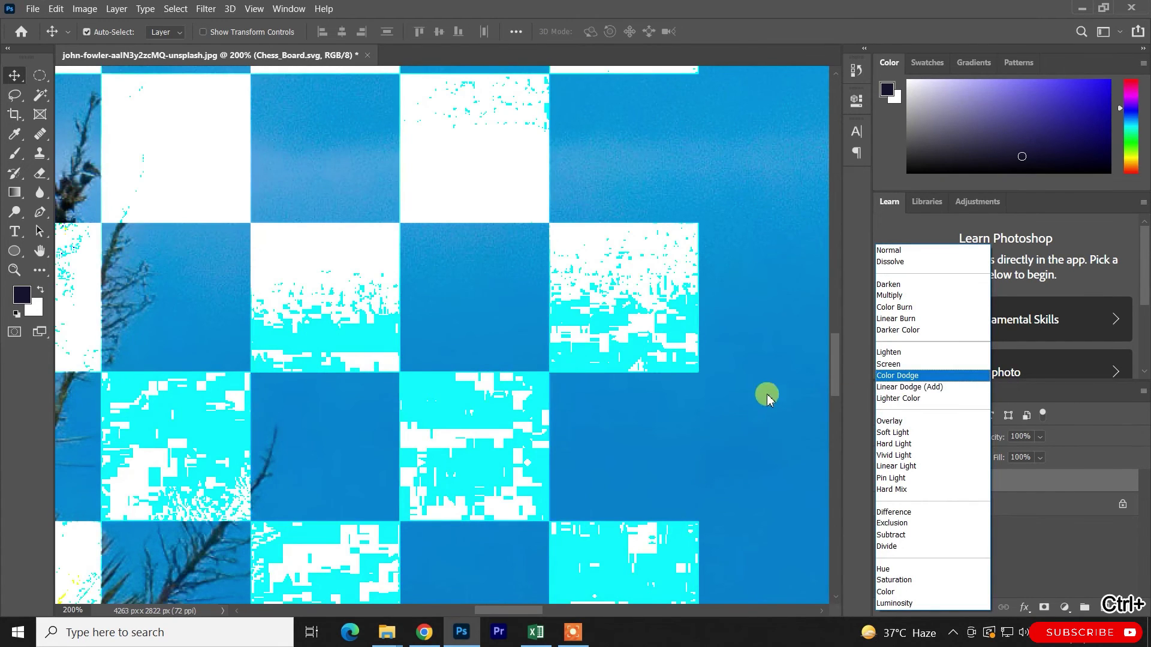
{"action": "key", "text": "ctrl"}
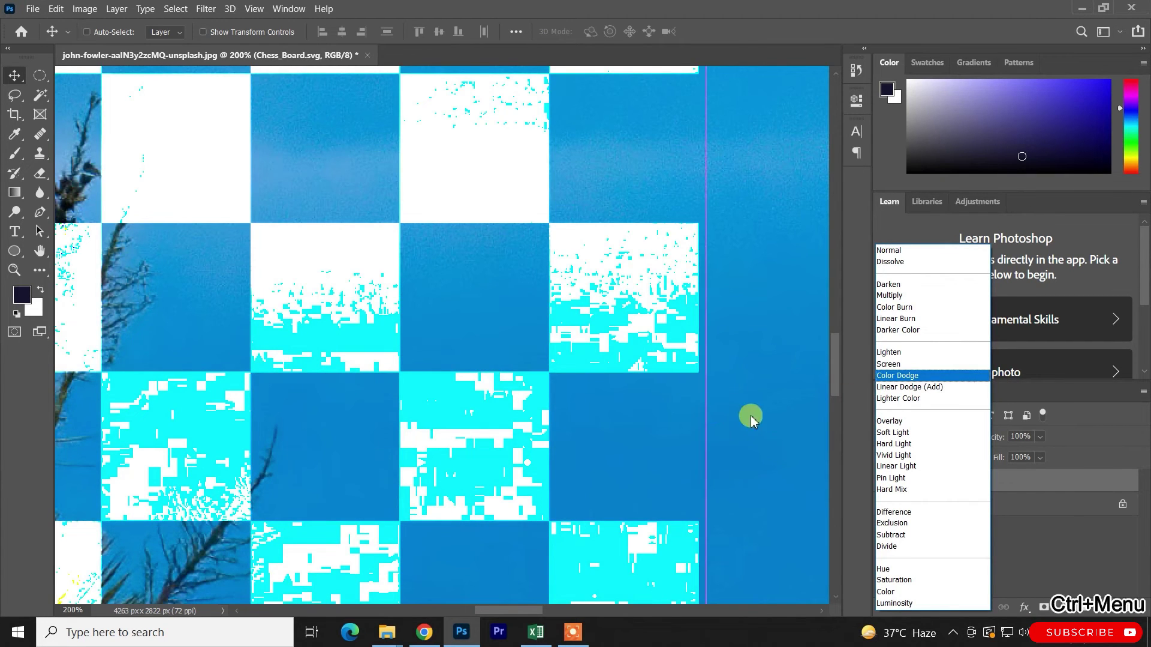
{"action": "left_click", "coordinate": [660, 386]}
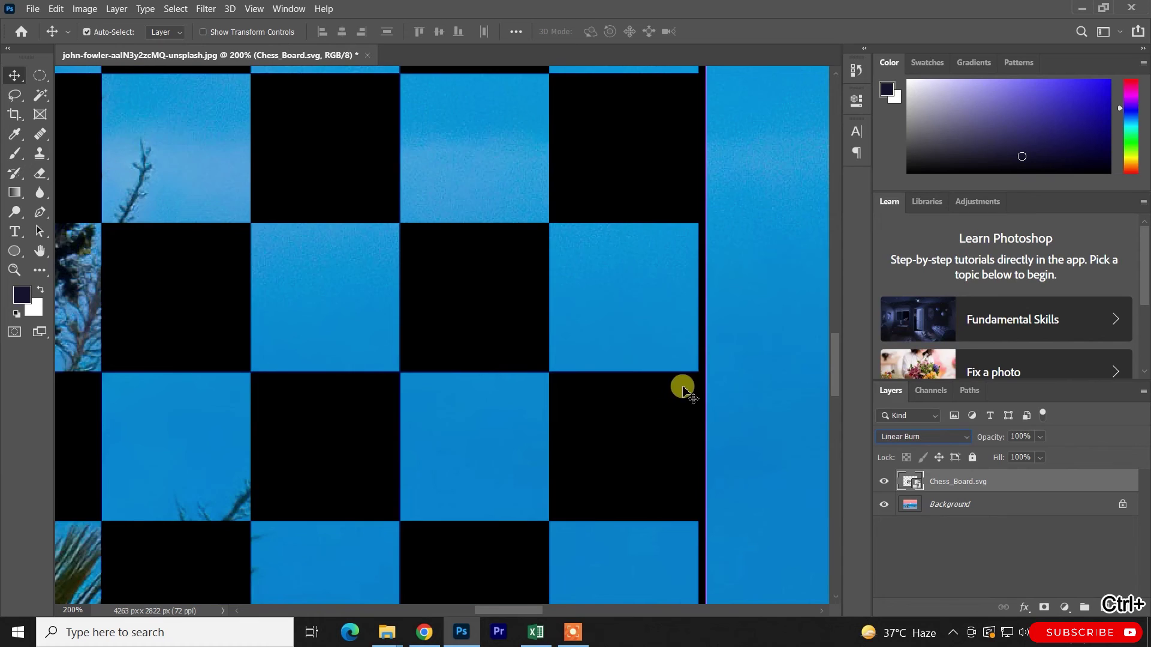
{"action": "key", "text": "ctrl+minus"}
{"action": "key", "text": "alt+shift+d"}
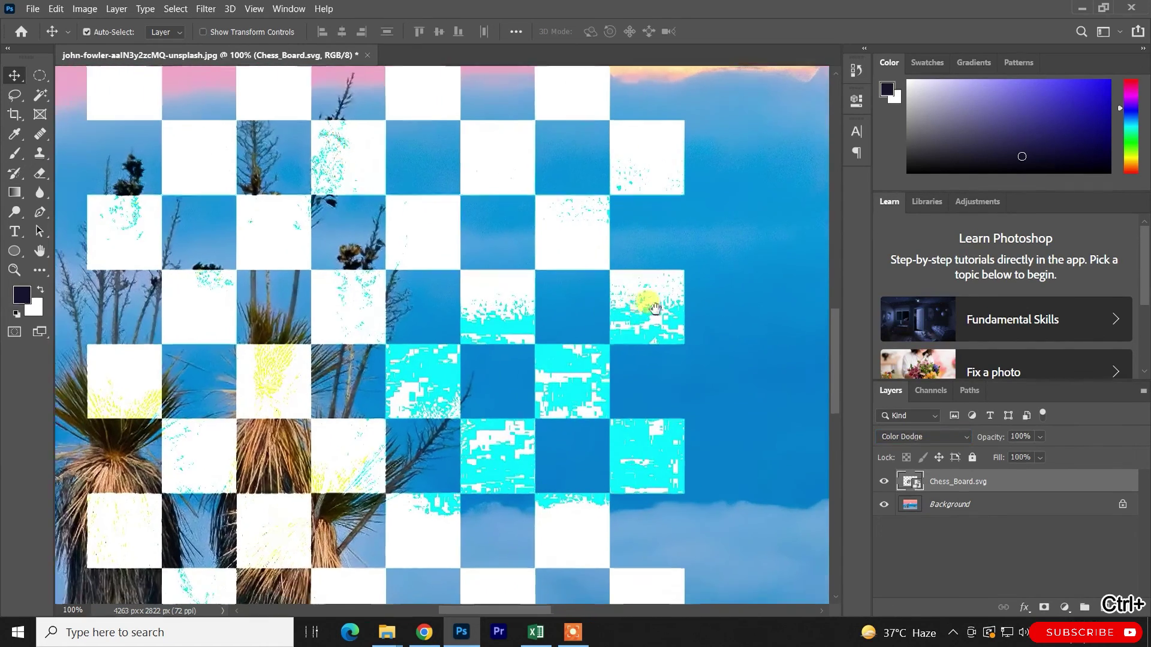
{"action": "left_click_drag", "start_coordinate": [649, 304], "coordinate": [686, 293]}
Change the chessboard layer's blend mode to Overlay and move the board up and to the right so it overlaps more of the moon
{"action": "left_click", "coordinate": [941, 442]}
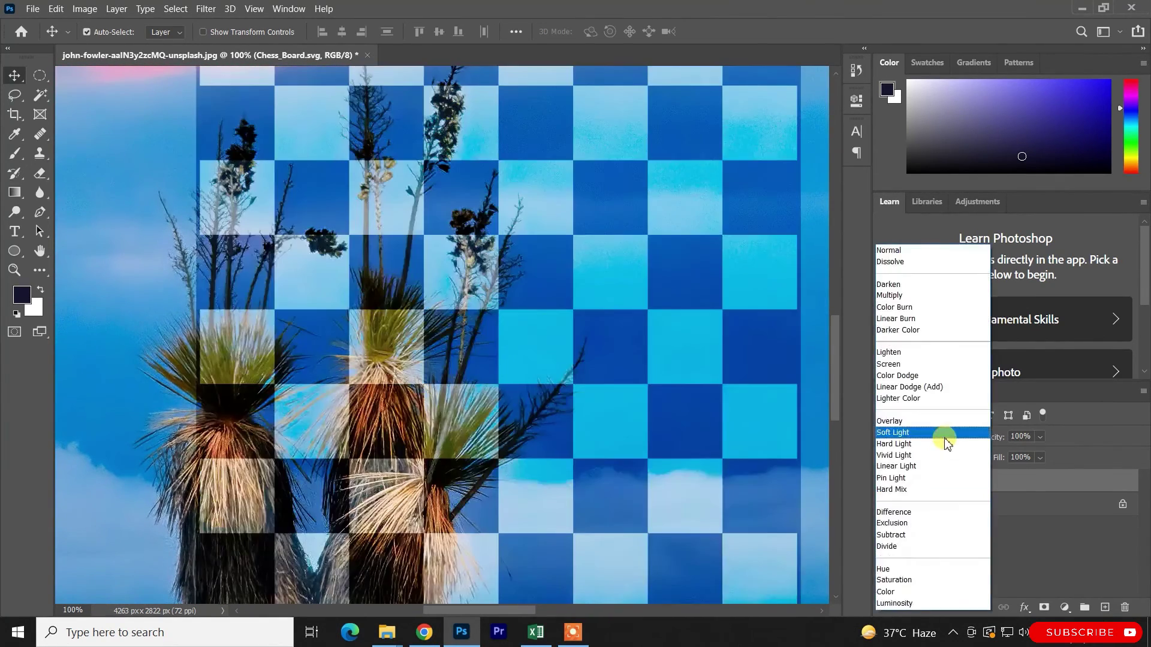
{"action": "left_click", "coordinate": [931, 425]}
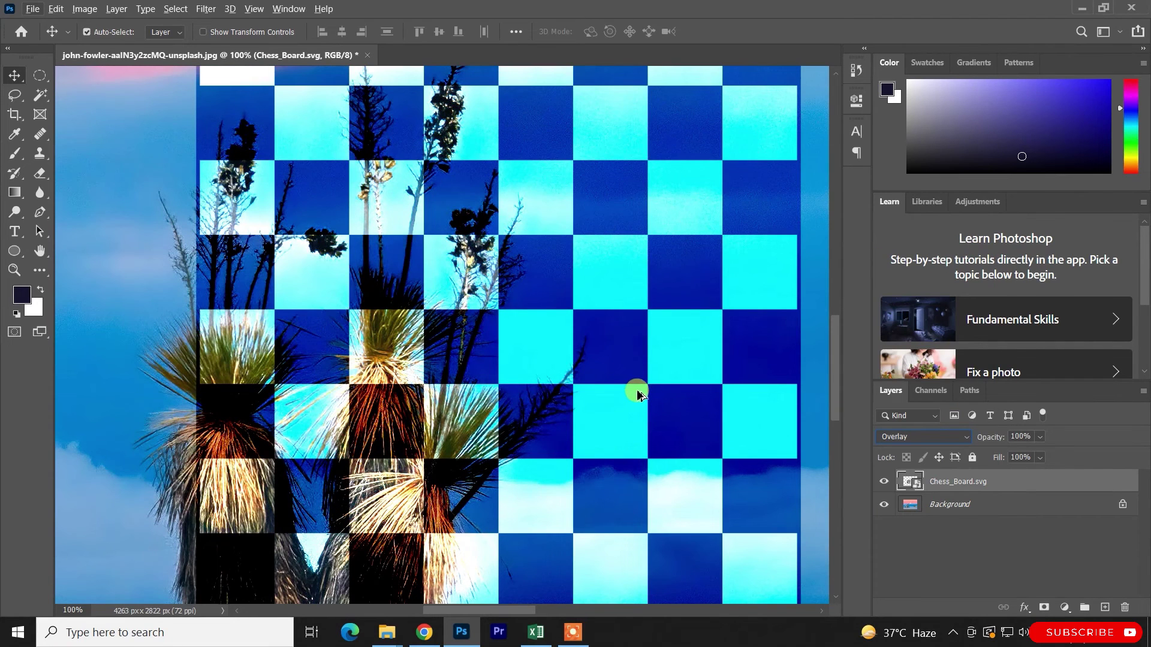
{"action": "key", "text": "ctrl+minus"}
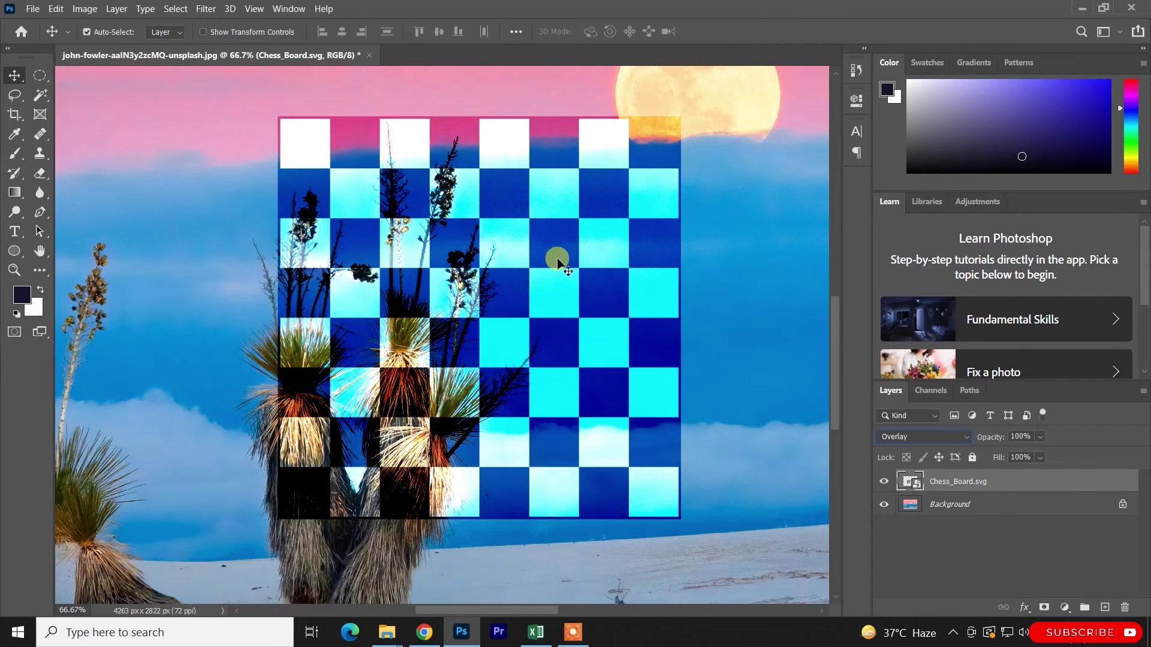
{"action": "left_click_drag", "start_coordinate": [584, 178], "coordinate": [645, 148]}
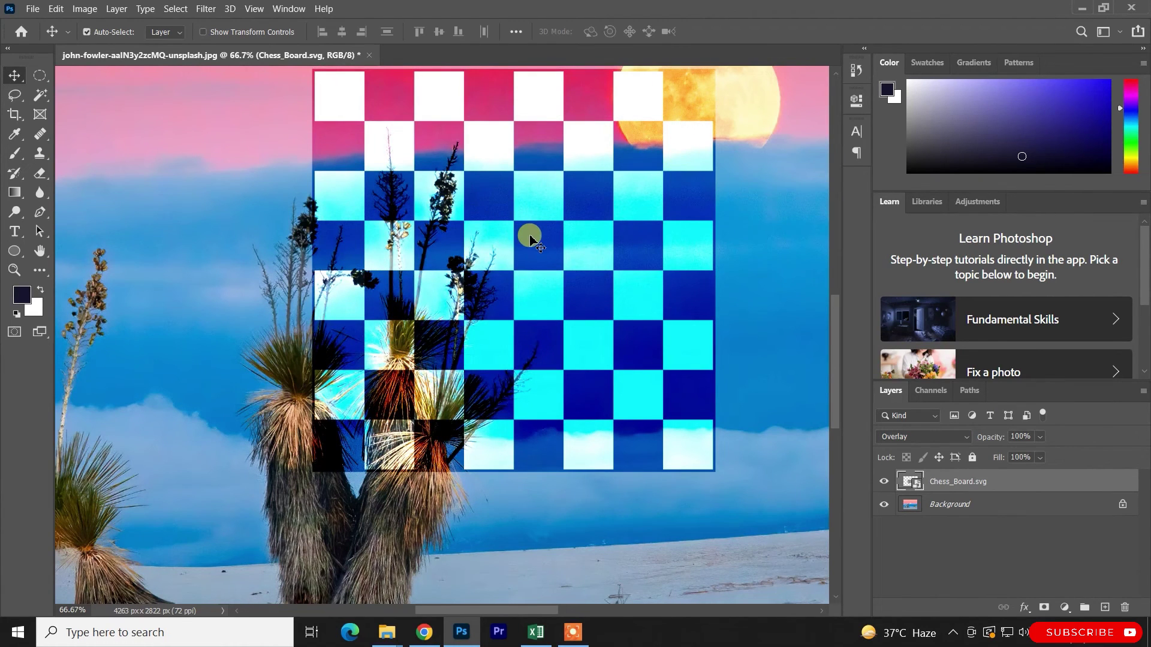
Show the chessboard layer in Soft Light, followed by Hard Light
{"action": "left_click", "coordinate": [902, 437]}
{"action": "left_click", "coordinate": [905, 427]}
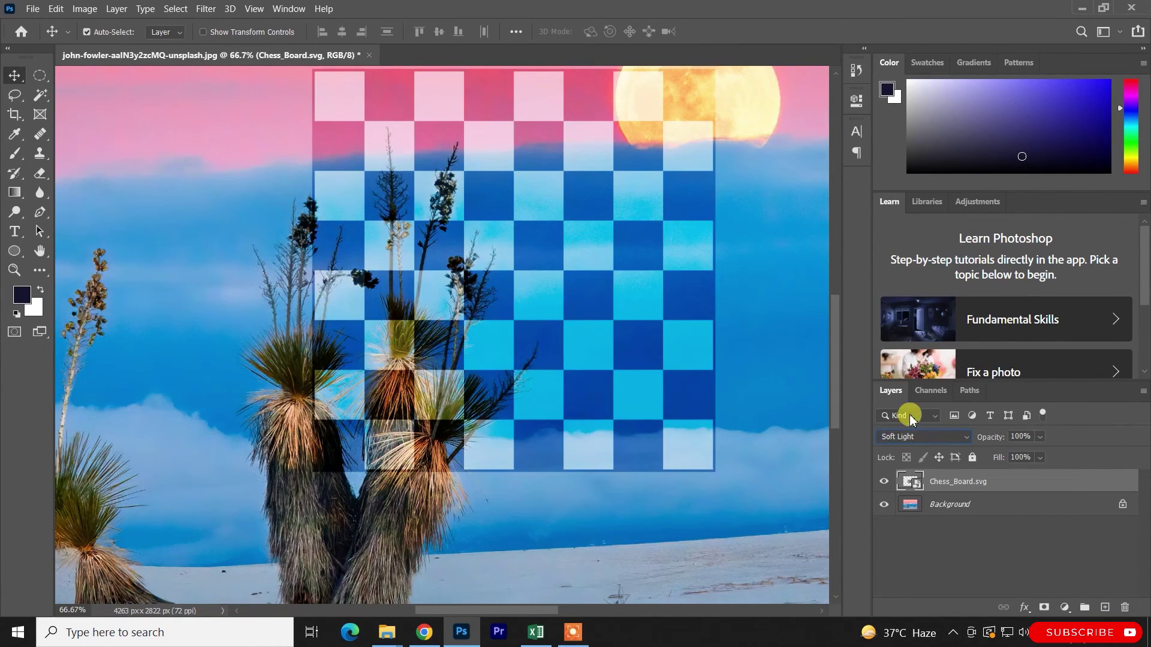
{"action": "left_click", "coordinate": [912, 439]}
{"action": "left_click", "coordinate": [906, 443]}
Show the chessboard layer in Vivid Light, followed by Hard Mix
{"action": "left_click", "coordinate": [910, 440]}
{"action": "left_click", "coordinate": [891, 451]}
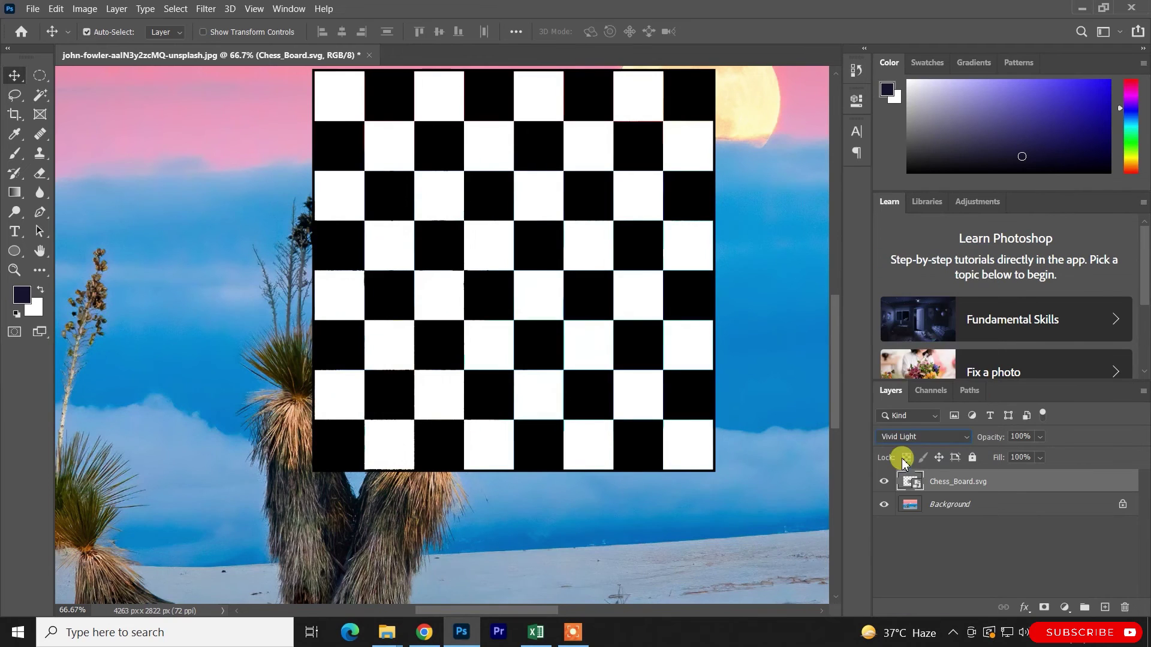
{"action": "left_click", "coordinate": [908, 415]}
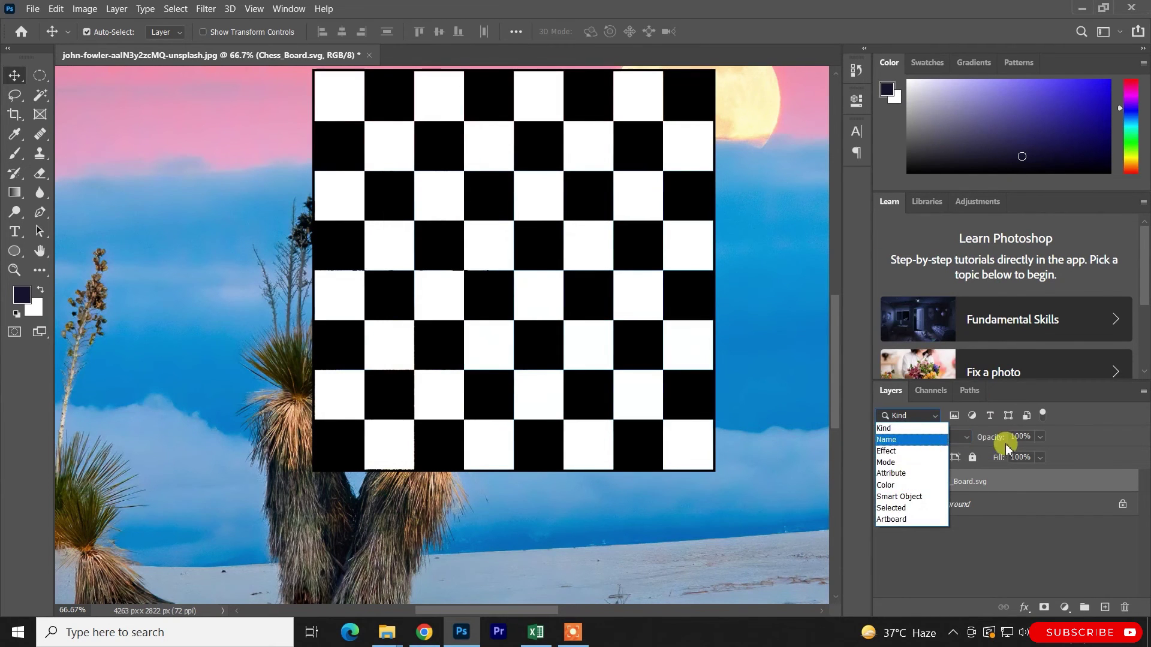
{"action": "left_click", "coordinate": [960, 430]}
{"action": "left_click", "coordinate": [955, 437]}
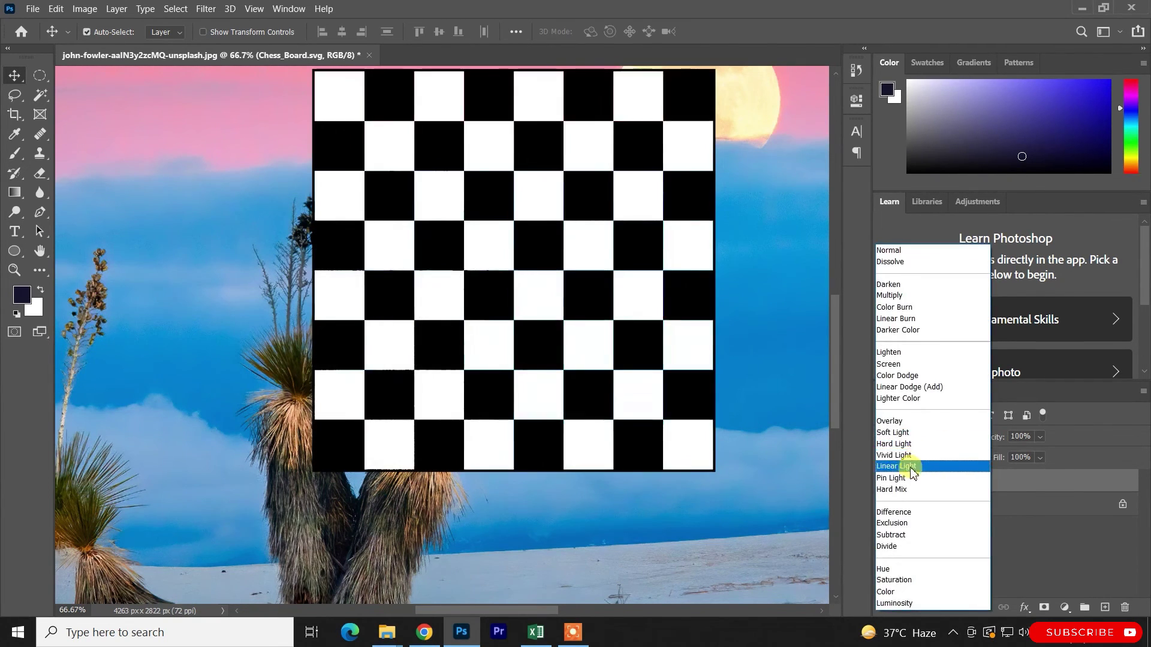
{"action": "left_click", "coordinate": [905, 490]}
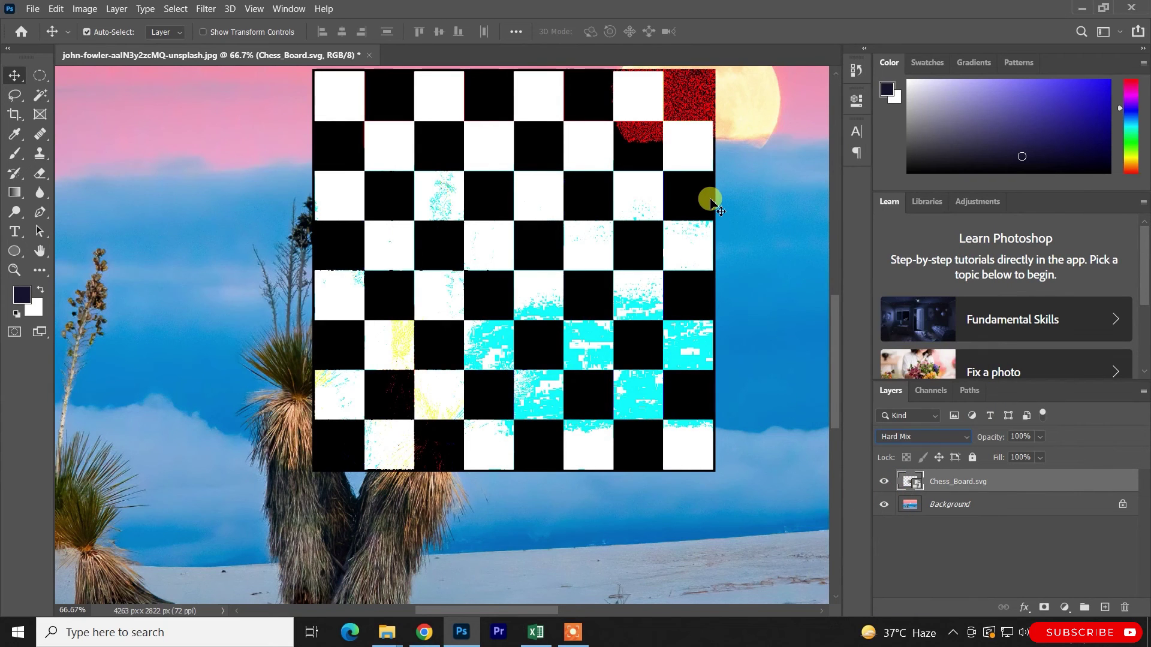
Set the chessboard layer's blend mode to Difference and switch it to Exclusion for comparison
{"action": "left_click", "coordinate": [956, 437]}
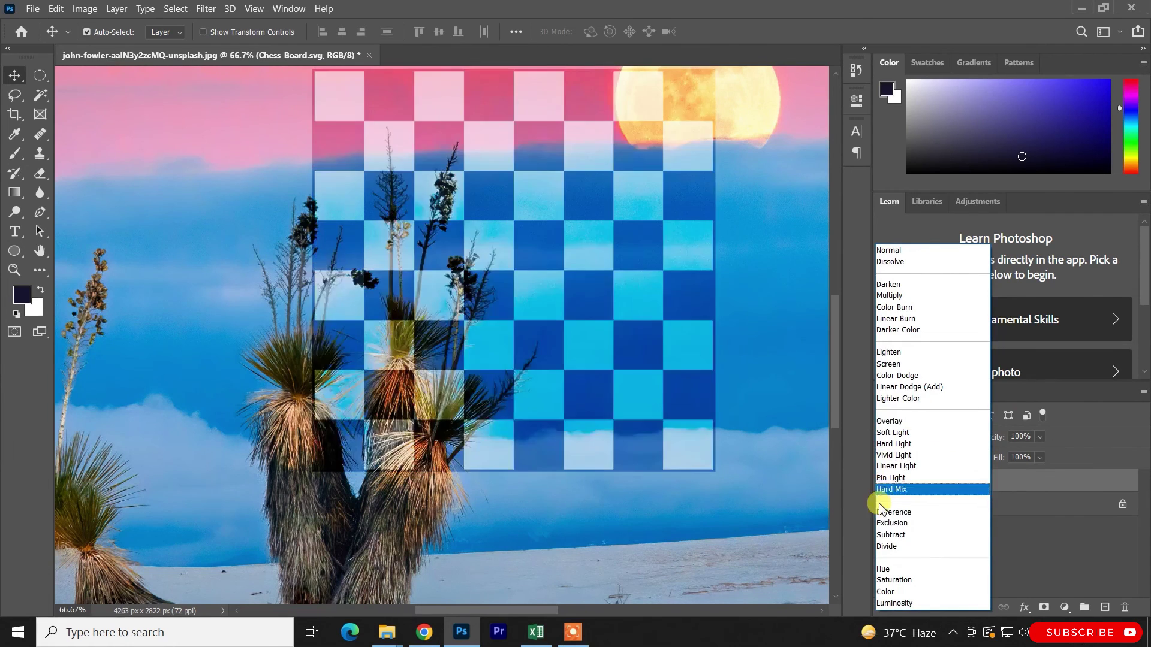
{"action": "left_click", "coordinate": [909, 514]}
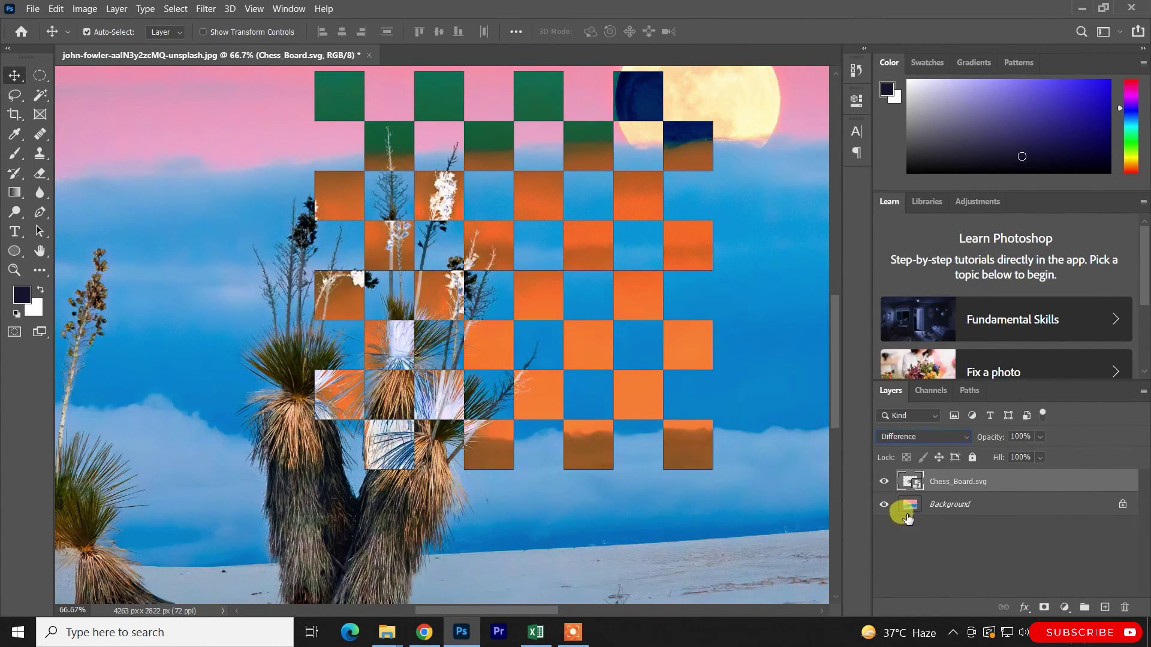
{"action": "left_click", "coordinate": [931, 430]}
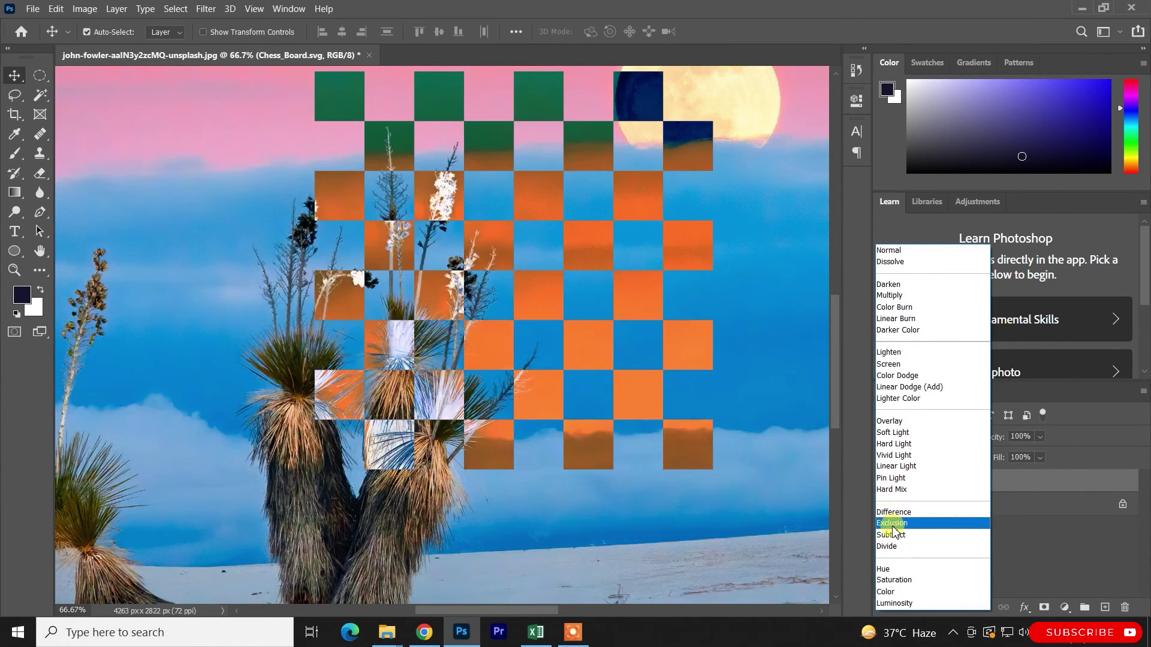
{"action": "left_click", "coordinate": [893, 525]}
Set the chessboard layer's blend mode to Subtract and switch it to Divide for comparison
{"action": "left_click", "coordinate": [911, 436]}
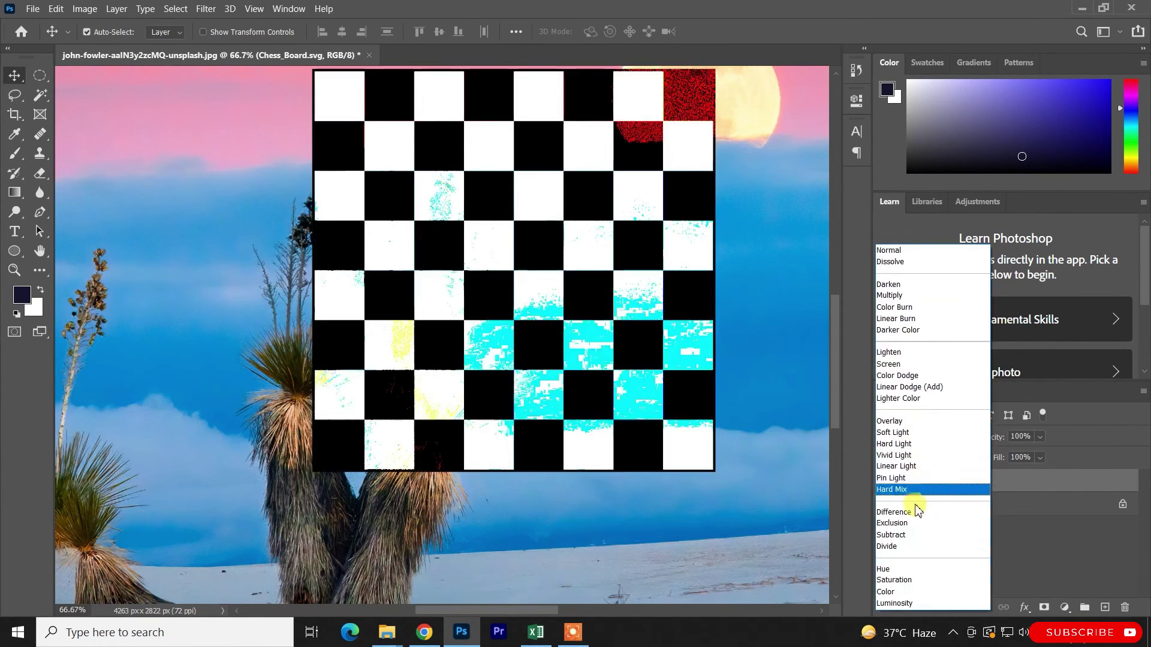
{"action": "left_click", "coordinate": [893, 535]}
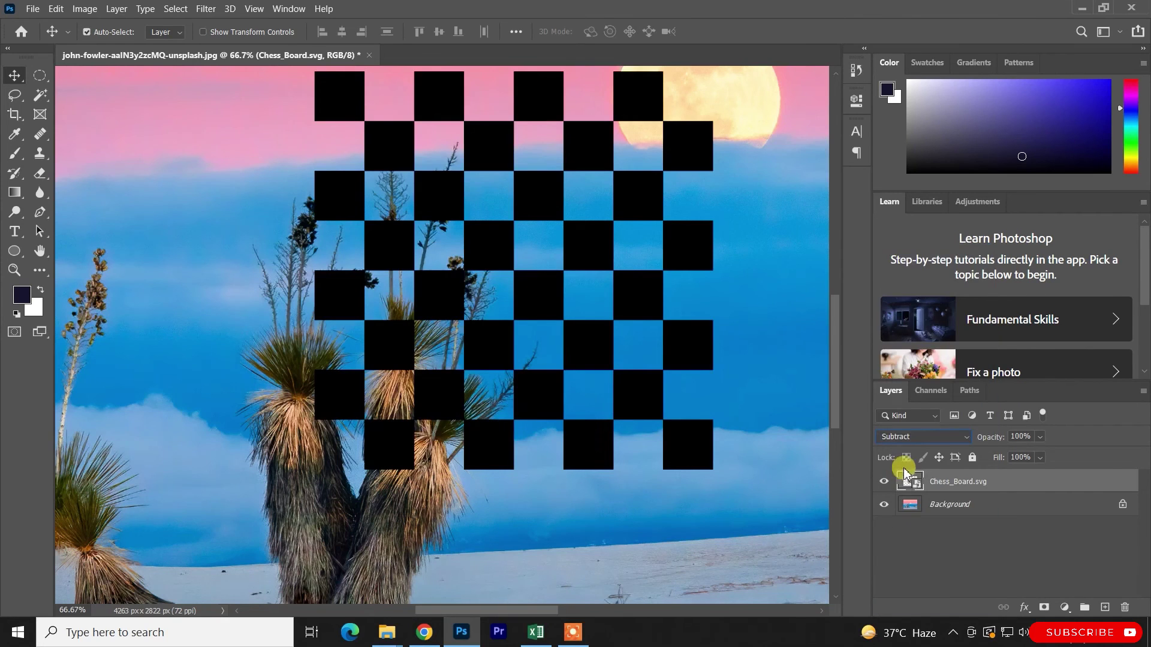
{"action": "left_click", "coordinate": [914, 438]}
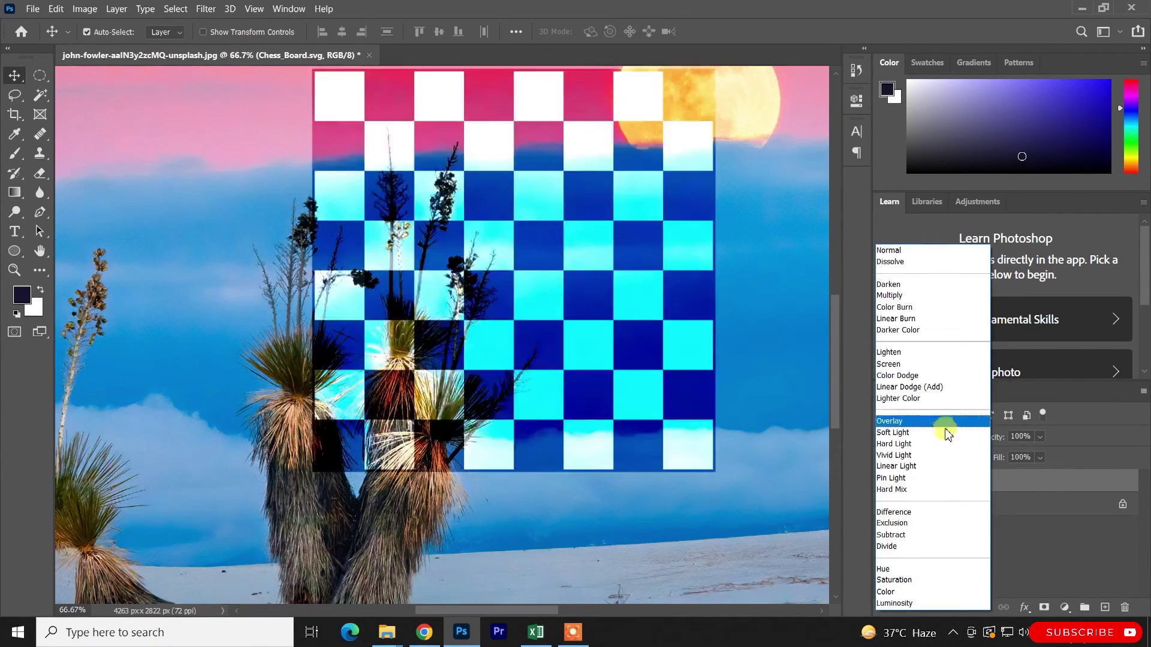
{"action": "left_click", "coordinate": [1034, 510]}
{"action": "left_click", "coordinate": [927, 438]}
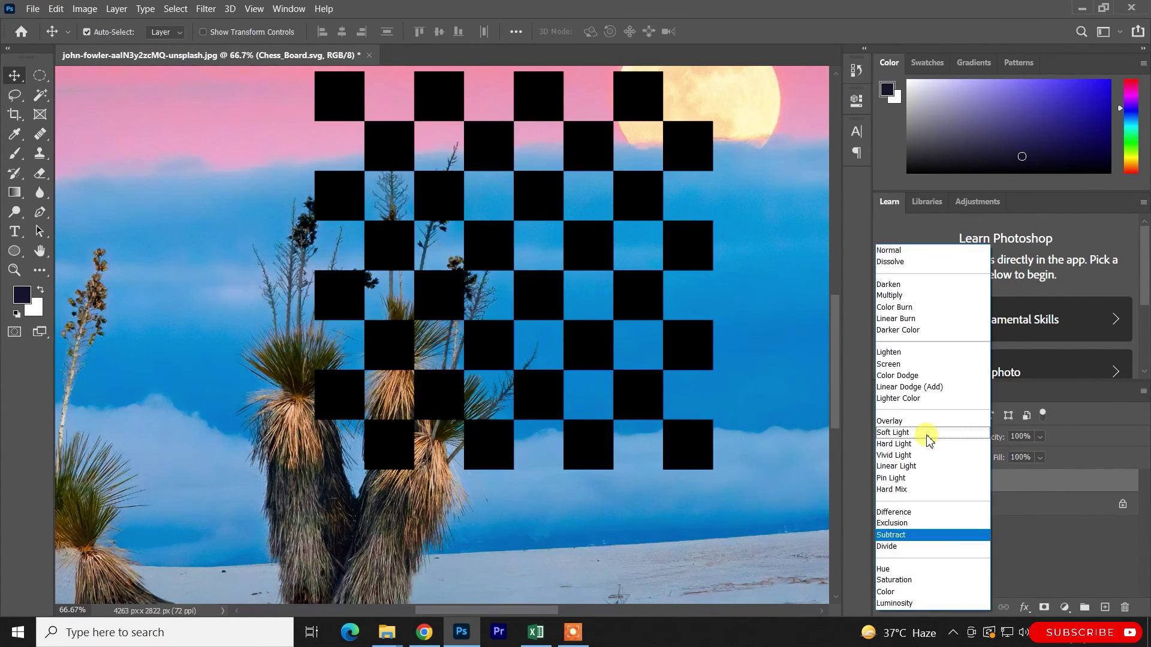
{"action": "left_click", "coordinate": [890, 546]}
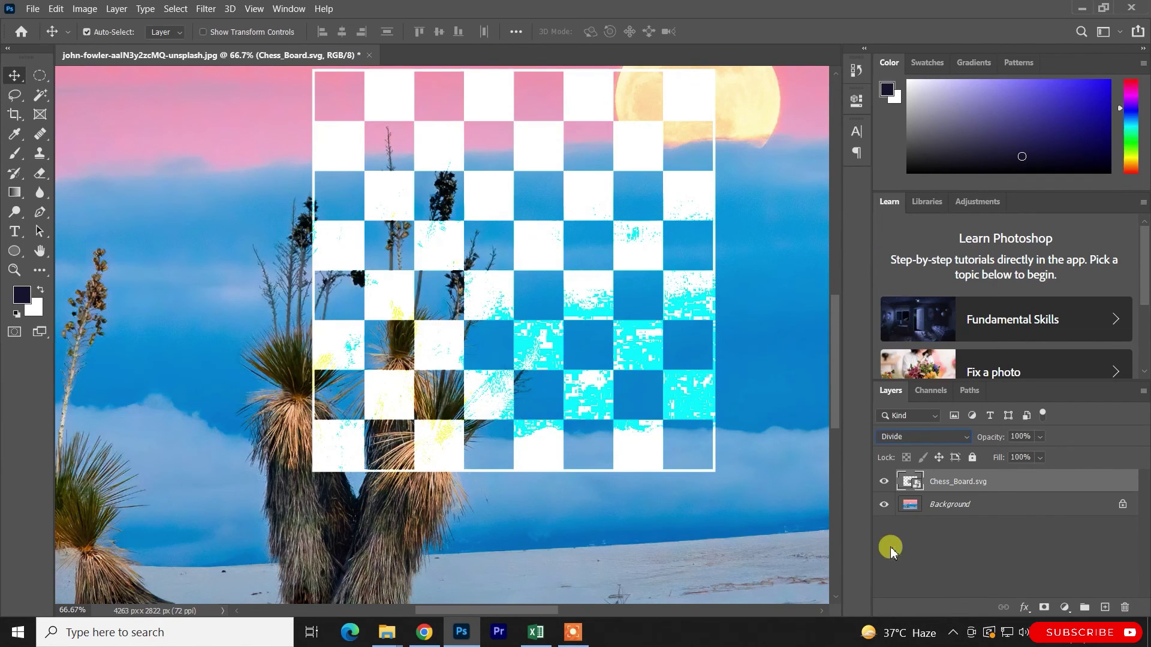
Compare Divide with other blend modes once more and change the chessboard layer to Hue
{"action": "left_click", "coordinate": [936, 436]}
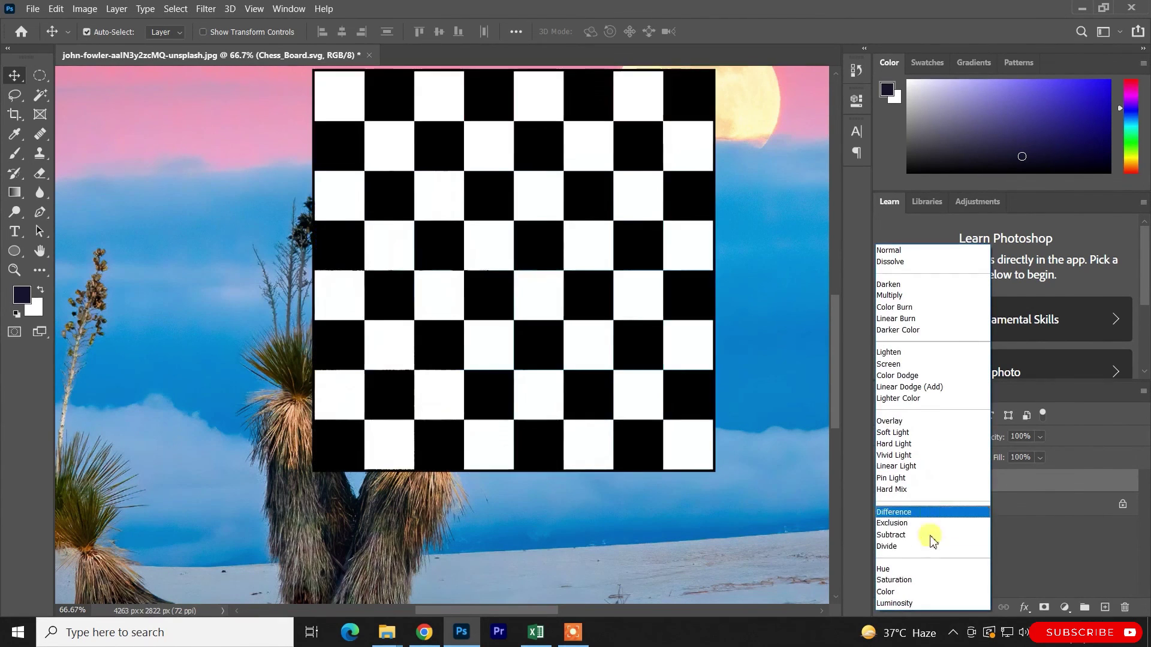
{"action": "left_click", "coordinate": [940, 545]}
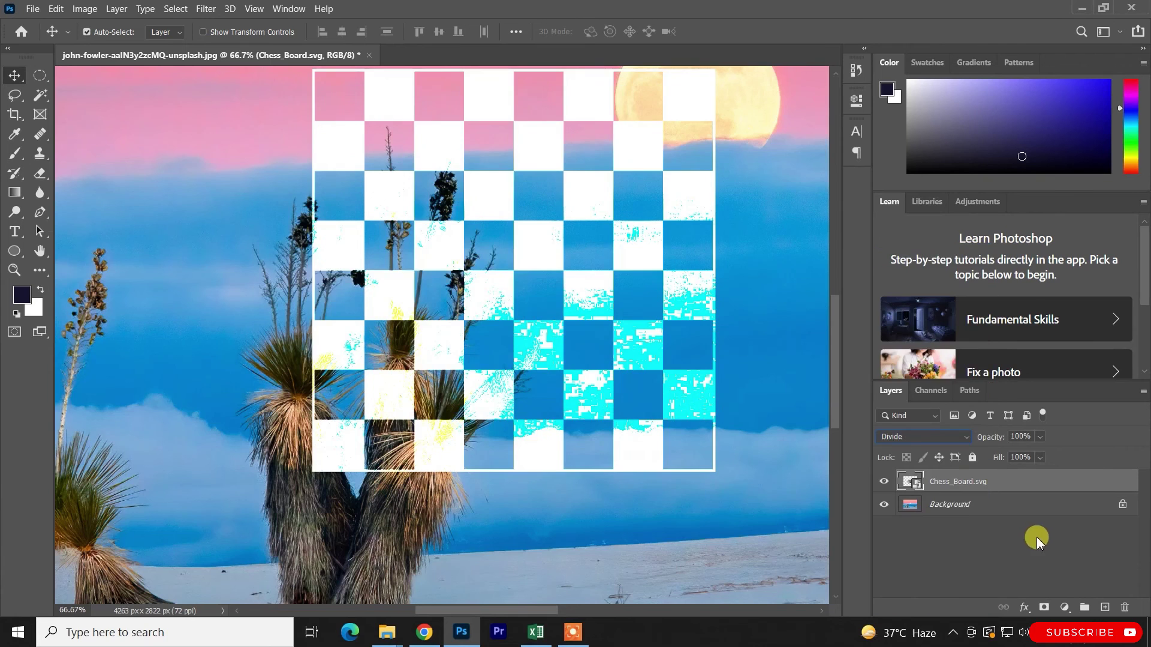
{"action": "left_click", "coordinate": [924, 439]}
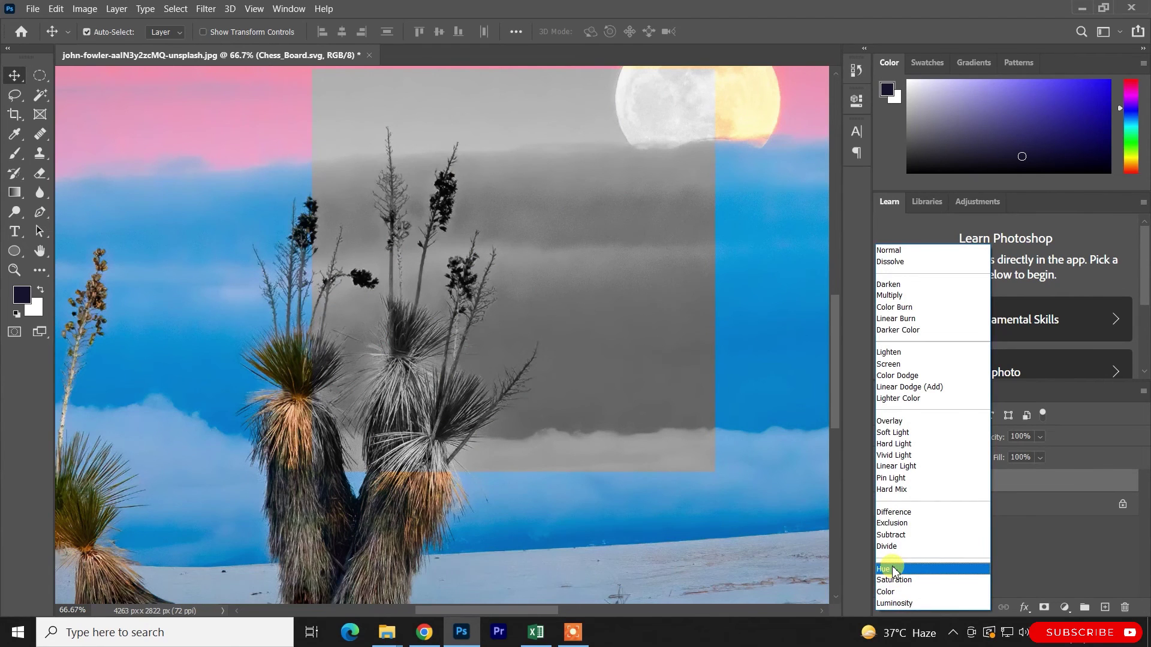
{"action": "left_click", "coordinate": [894, 570]}
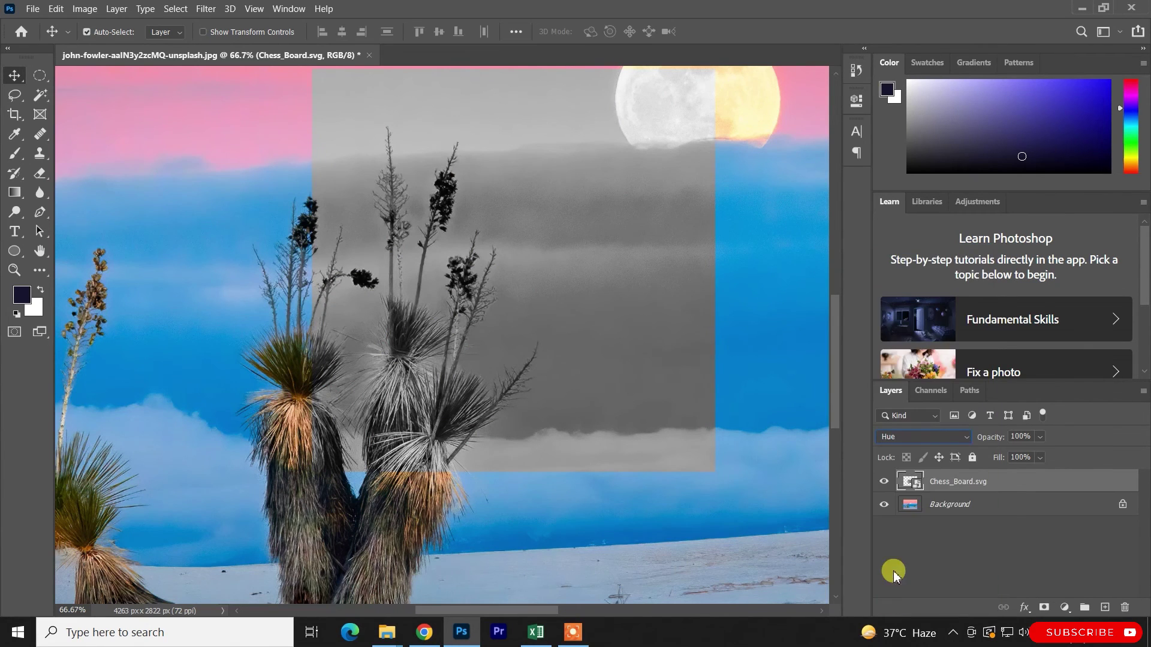
Set the chessboard layer's blend mode to Saturation and move the board off the moon onto the tall yucca plants
{"action": "left_click", "coordinate": [931, 437]}
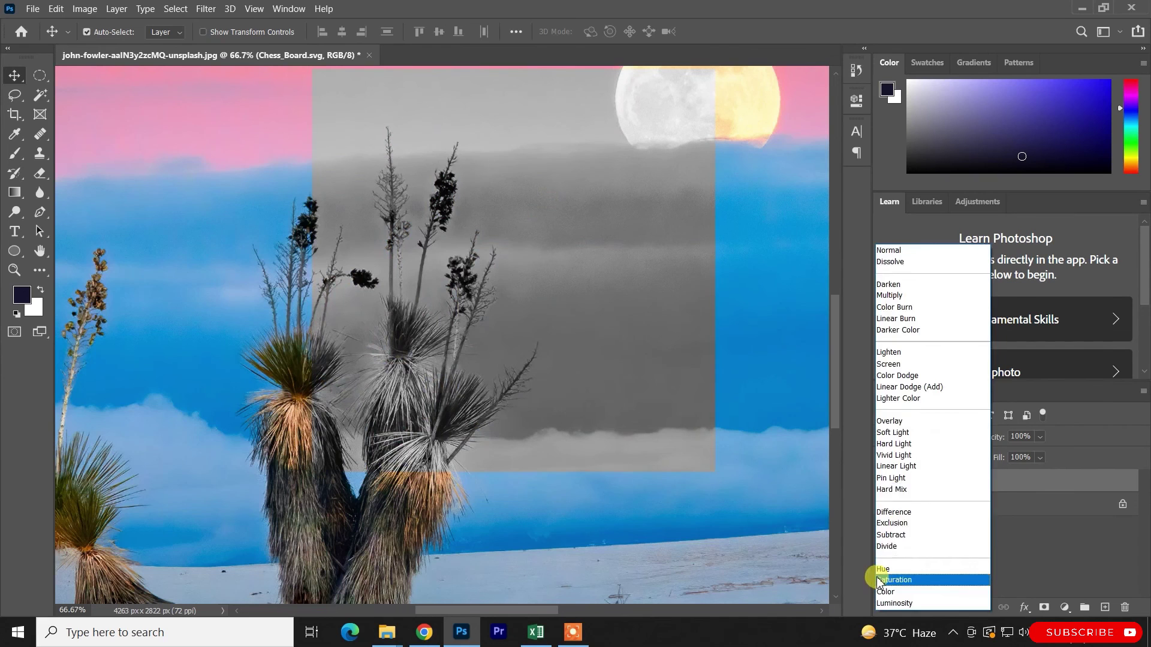
{"action": "left_click", "coordinate": [879, 582]}
{"action": "left_click_drag", "start_coordinate": [637, 290], "coordinate": [506, 344]}
{"action": "scroll", "coordinate": [503, 355], "scroll_direction": "down", "scroll_amount": 3}
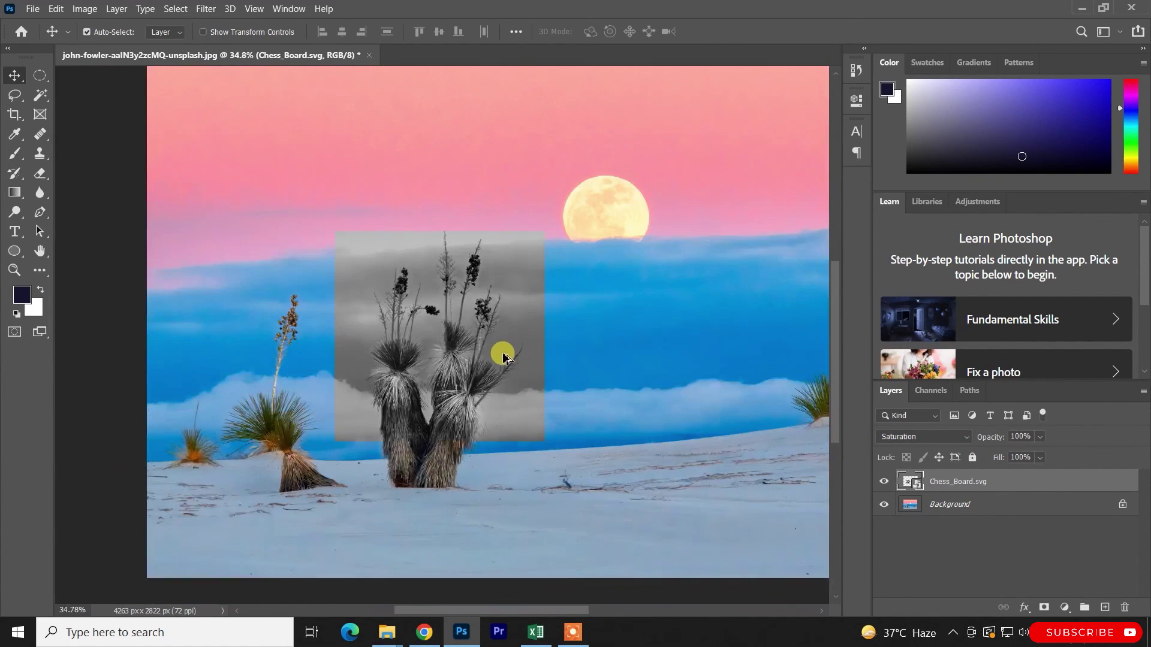
Enlarge the chessboard layer with Free Transform until it covers the whole photo and apply the transformation
{"action": "key", "text": "ctrl+t"}
{"action": "scroll", "coordinate": [508, 355], "scroll_direction": "down", "scroll_amount": 3}
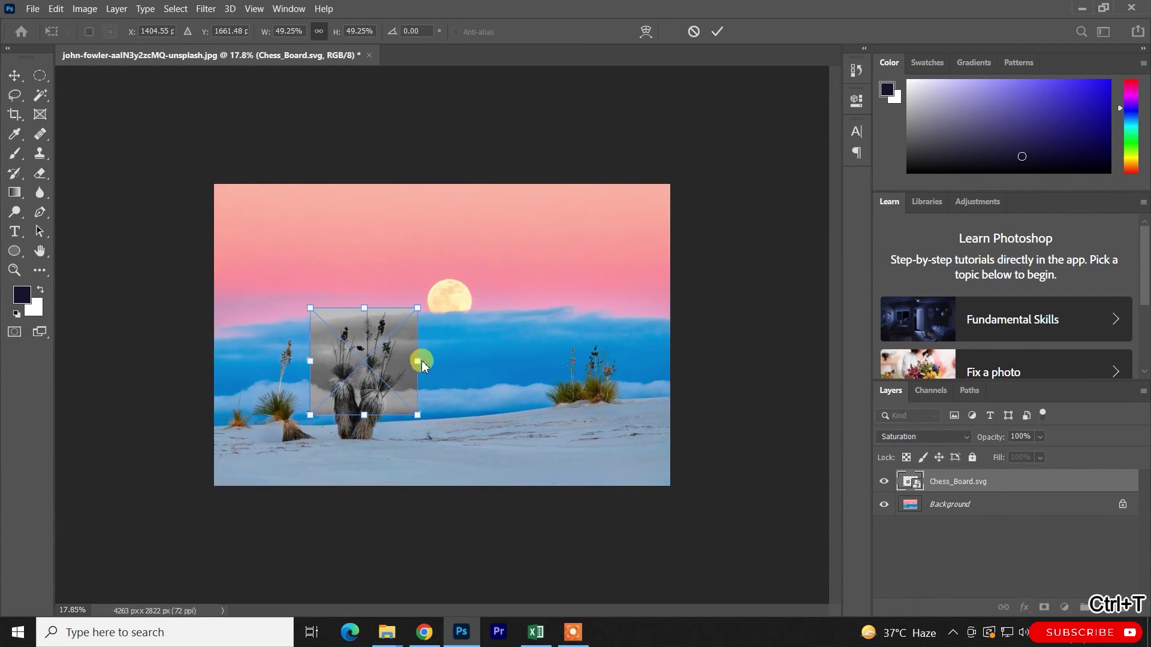
{"action": "left_click_drag", "start_coordinate": [417, 362], "coordinate": [696, 347]}
{"action": "left_click", "coordinate": [717, 31]}
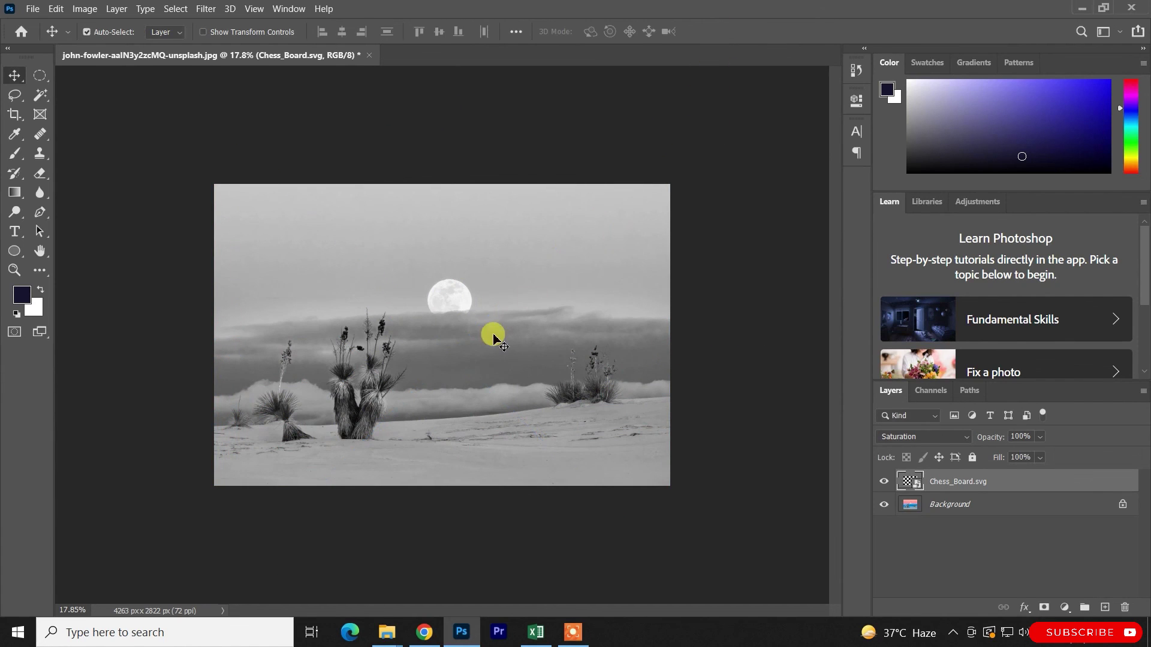
Delete the chessboard layer, and undo both the deletion and the enlargement
{"action": "key", "text": "Delete"}
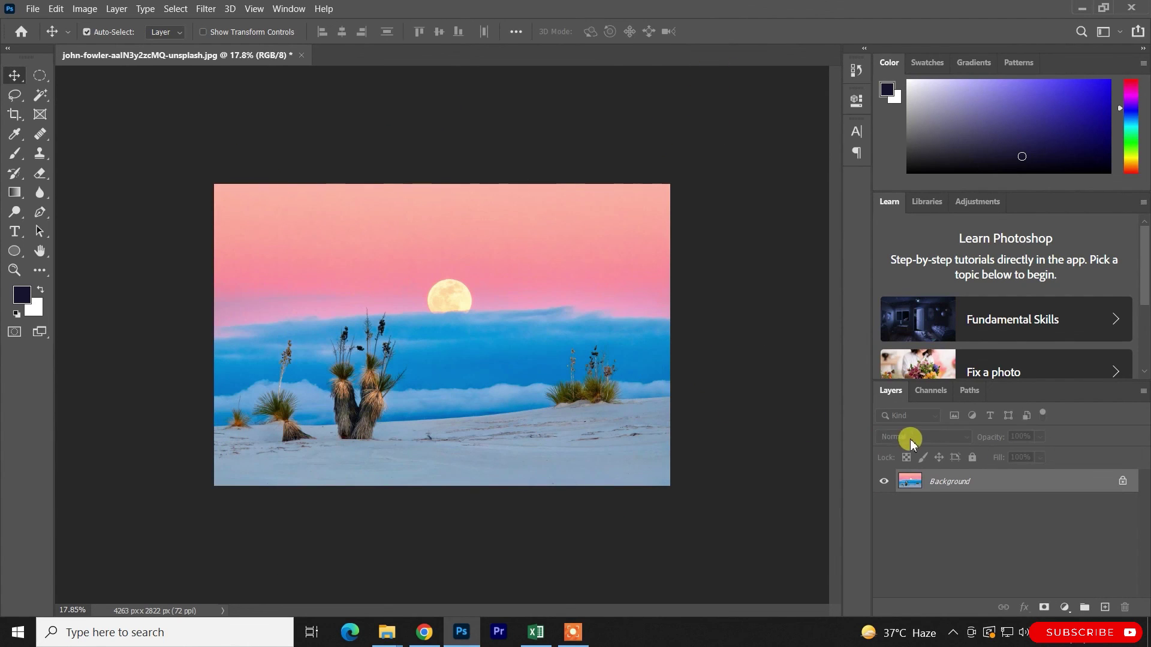
{"action": "key", "text": "ctrl+z"}
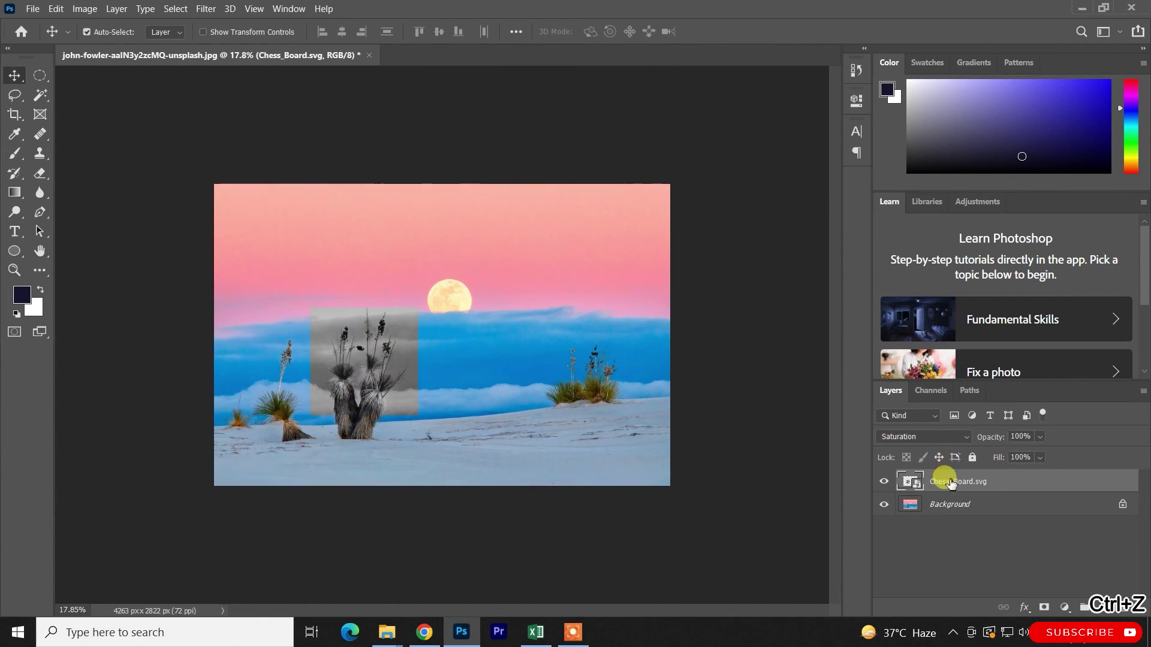
Preview other blend modes on the chessboard layer
{"action": "left_click", "coordinate": [956, 441]}
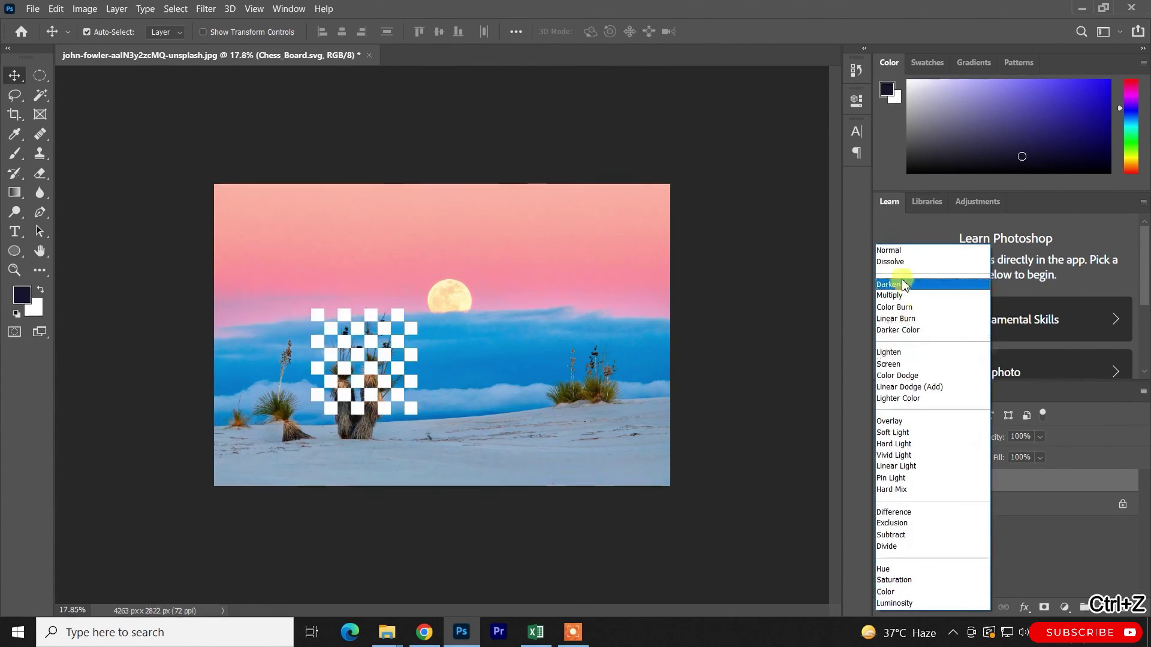